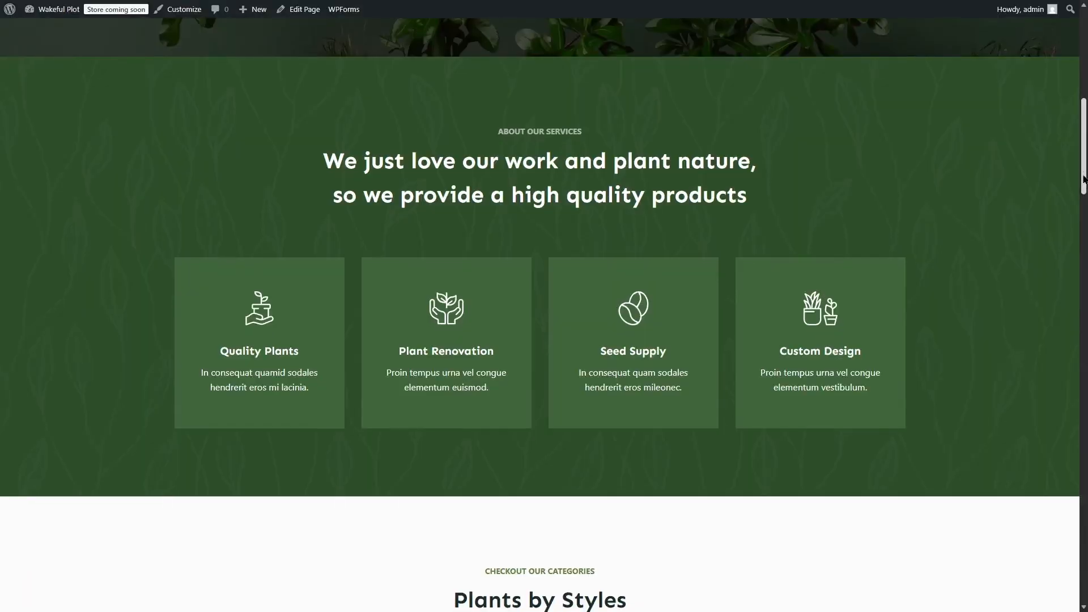
{"action": "left_click_drag", "start_coordinate": [1084, 179], "coordinate": [1083, 345]}
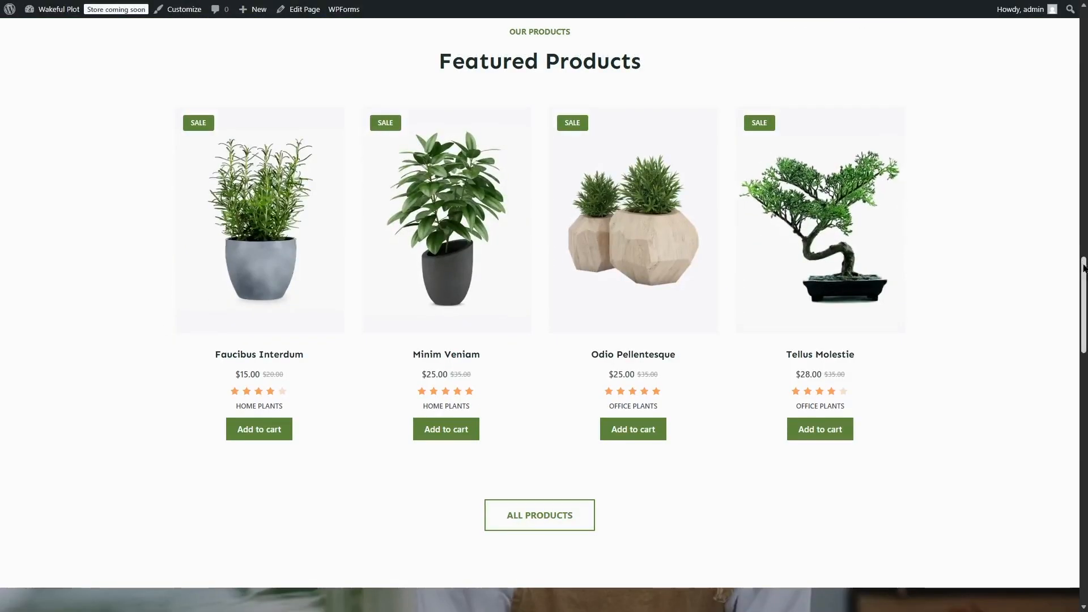
{"action": "left_click_drag", "start_coordinate": [1086, 291], "coordinate": [1086, 57]}
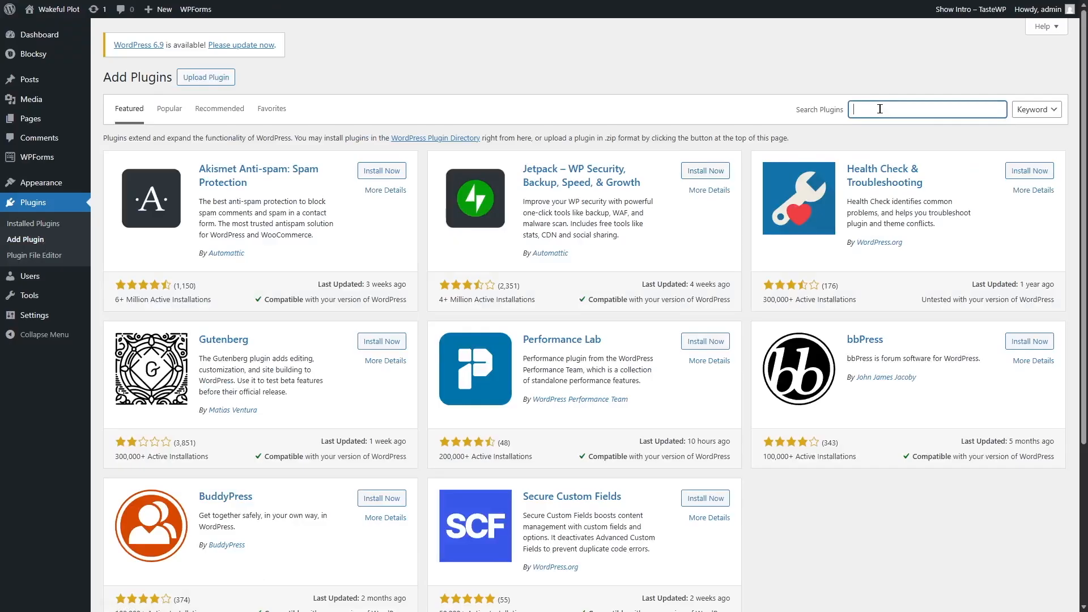
Step: Search the plugin directory for "fluentcart", then install and activate the FluentCart plugin
{"action": "type", "text": "fluentcart"}
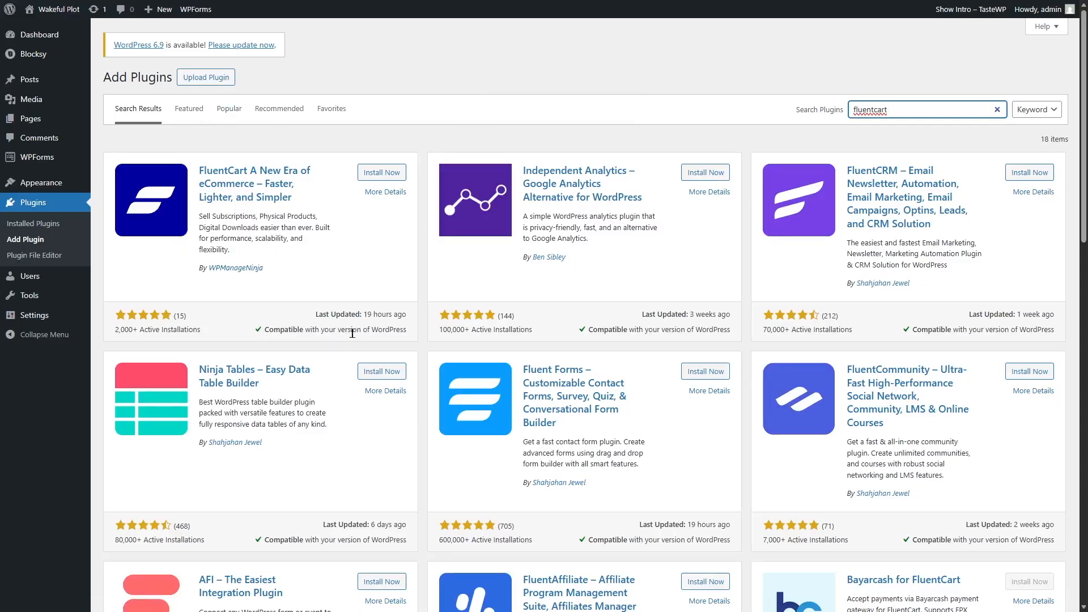
{"action": "left_click", "coordinate": [394, 175]}
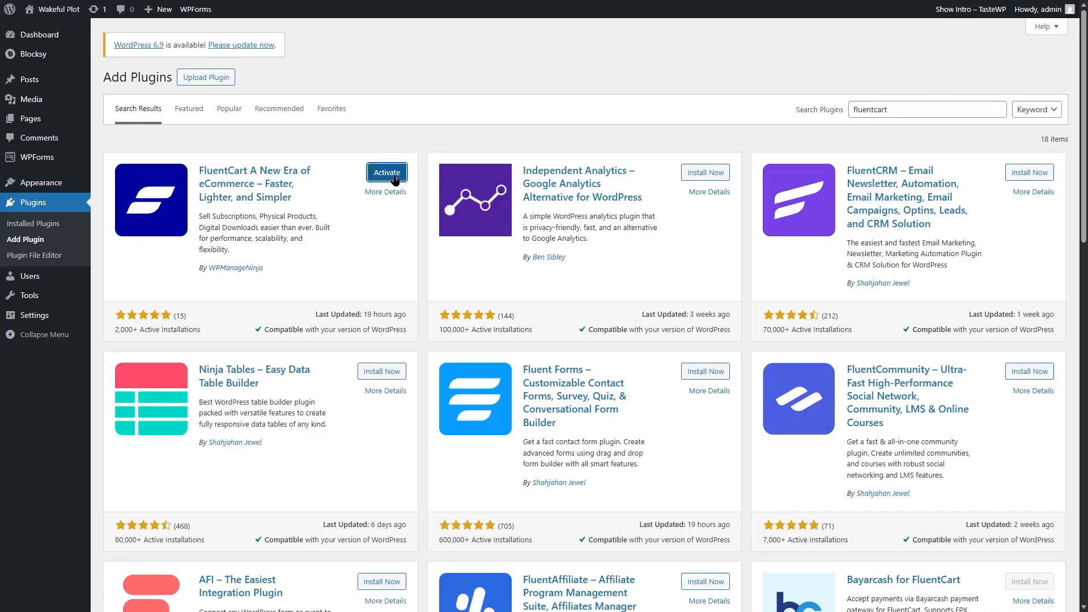
{"action": "left_click", "coordinate": [386, 172]}
Step: Open the FluentCart store setup and submit store details with country United States (US), shop name Floreo, currency United States Dollar and the shop logo
{"action": "mouse_move", "coordinate": [54, 117]}
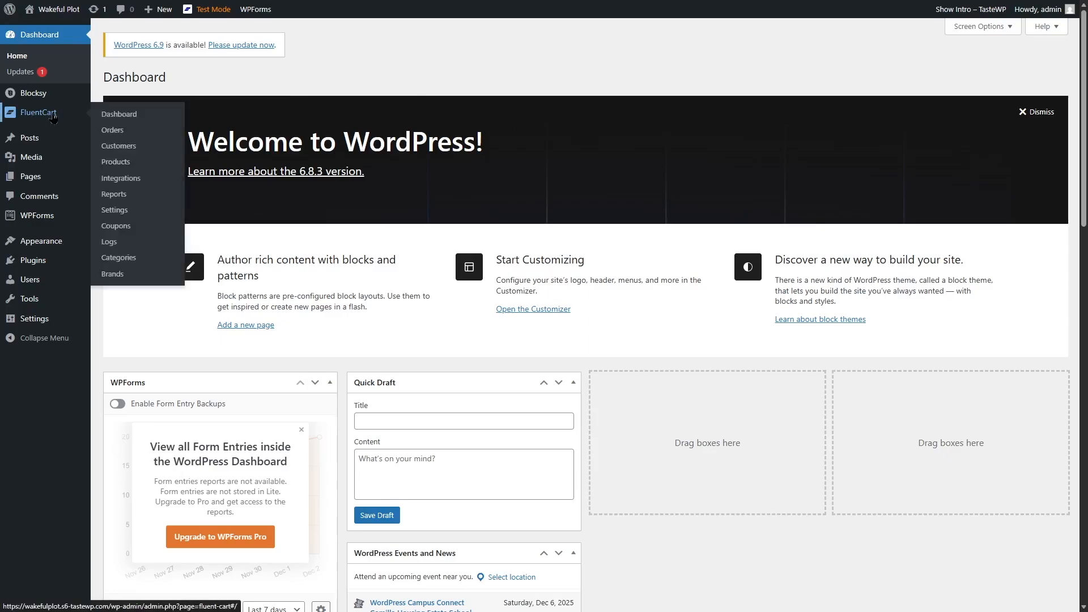
{"action": "left_click", "coordinate": [46, 119]}
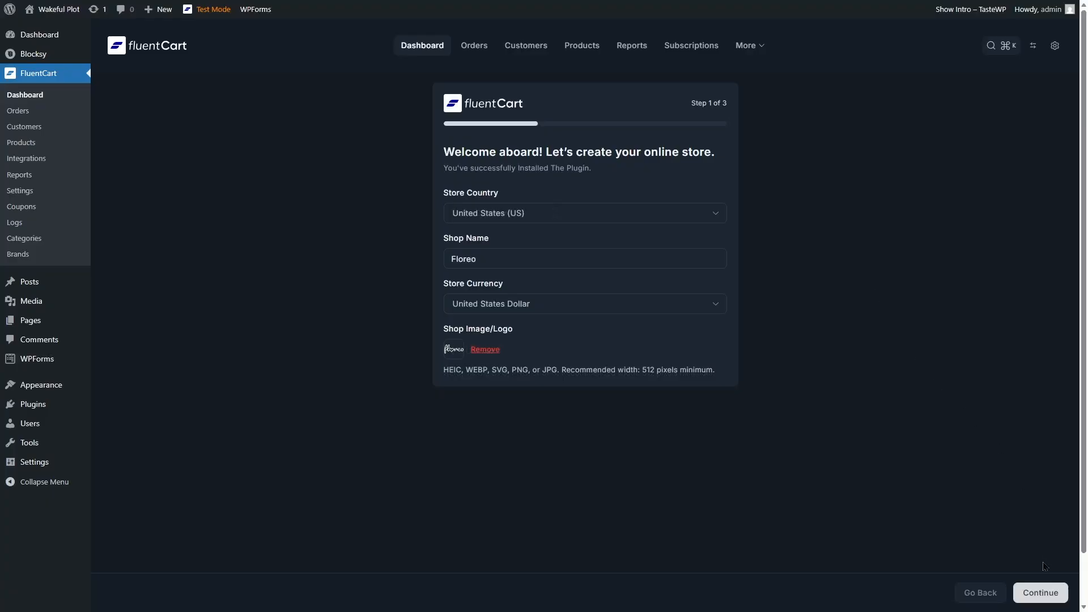
{"action": "left_click", "coordinate": [1041, 593]}
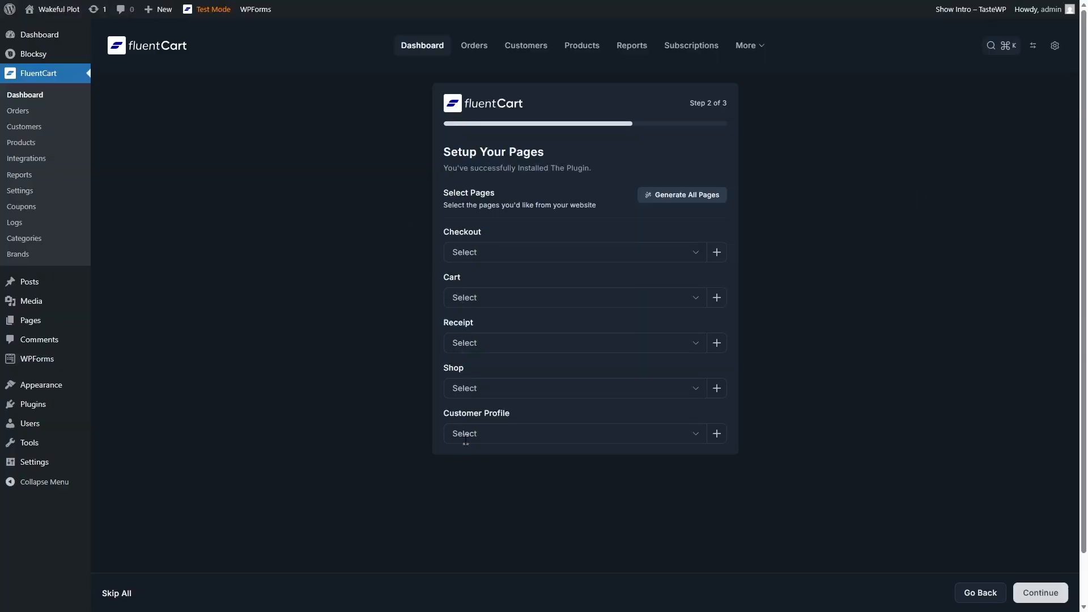
Step: Generate all the required store pages automatically and continue to the product setup
{"action": "left_click", "coordinate": [674, 255]}
{"action": "left_click", "coordinate": [680, 434]}
{"action": "left_click", "coordinate": [747, 232]}
{"action": "left_click", "coordinate": [677, 201]}
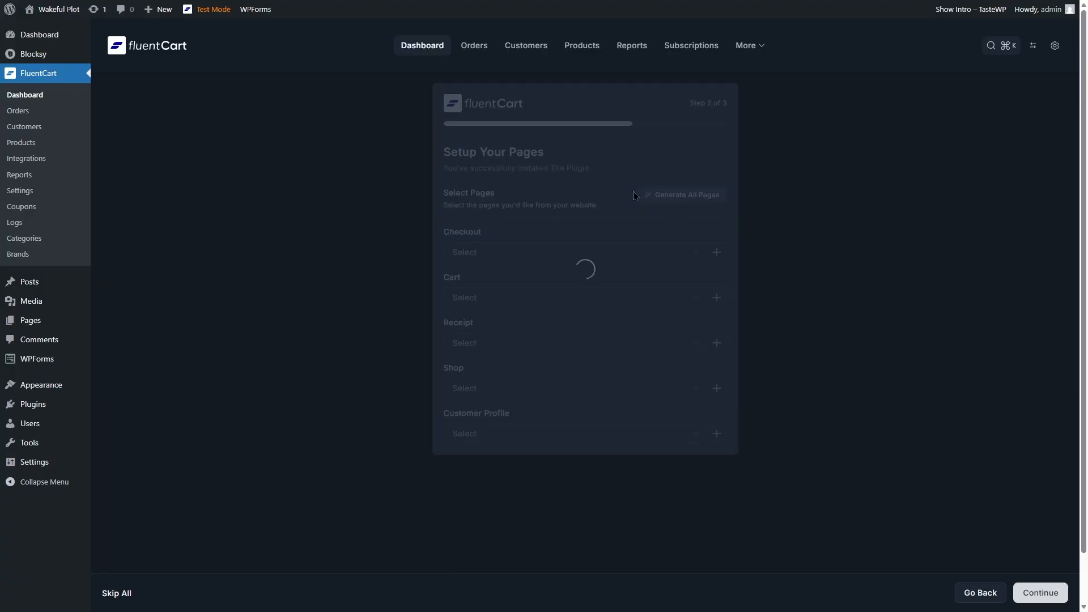
{"action": "left_click", "coordinate": [1037, 601]}
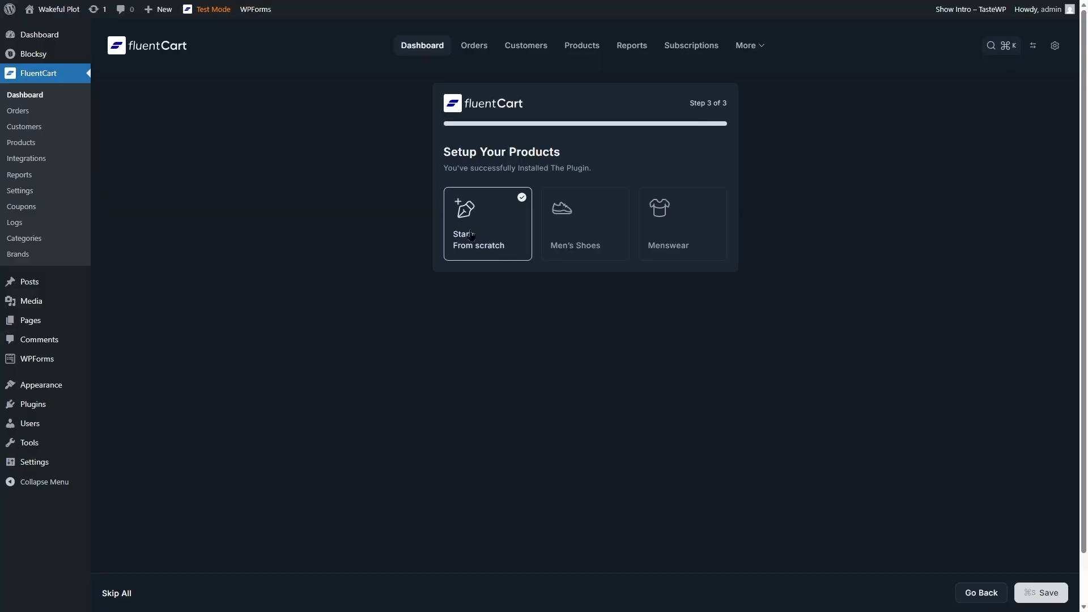
Step: Choose Start From scratch for the product setup and save the onboarding
{"action": "left_click", "coordinate": [591, 226]}
{"action": "left_click", "coordinate": [691, 226]}
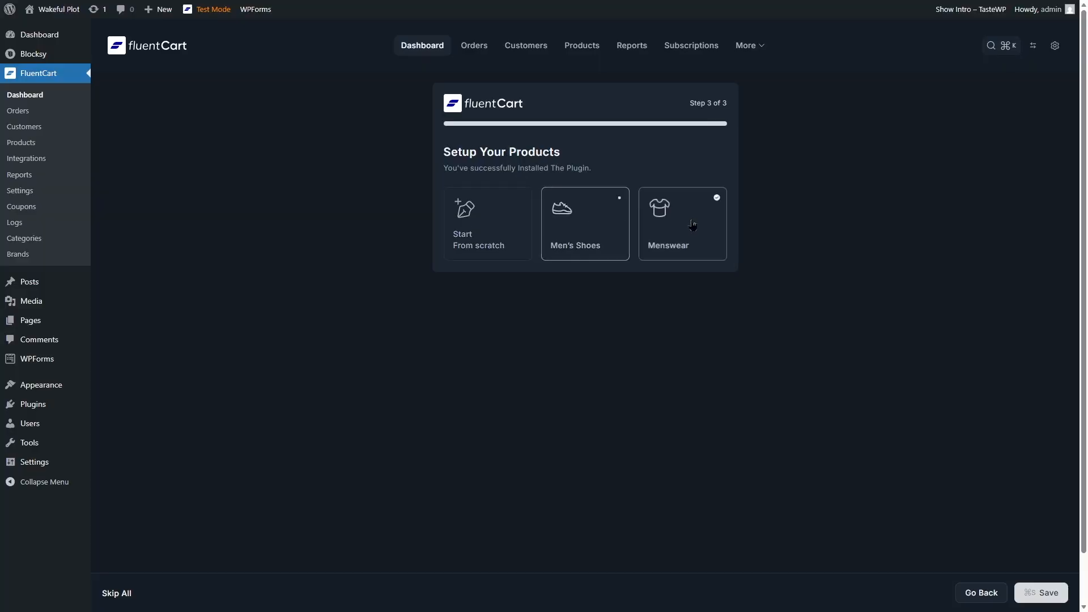
{"action": "left_click", "coordinate": [449, 229]}
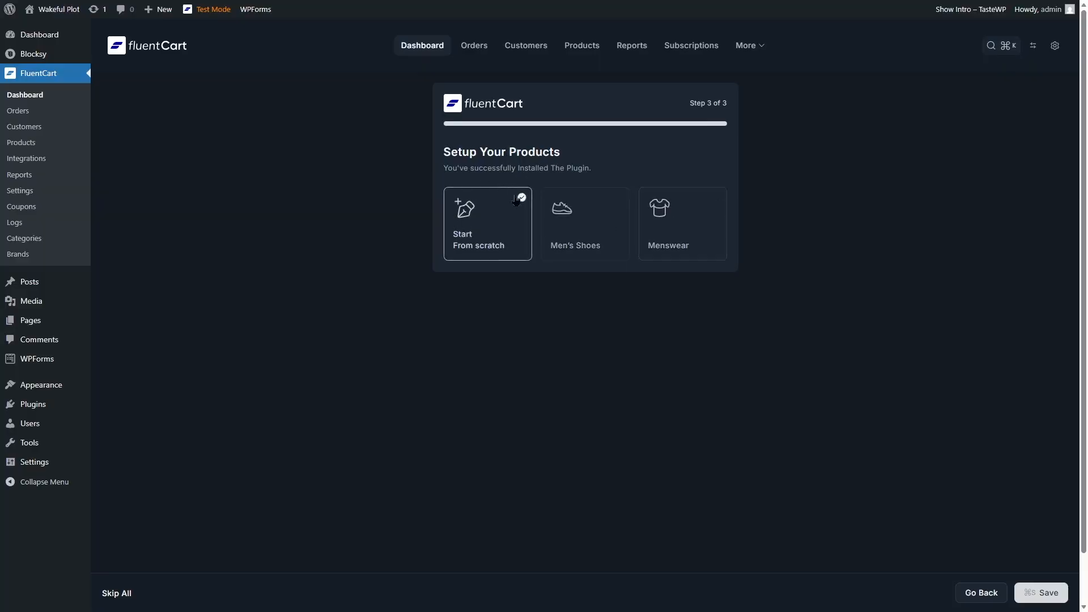
{"action": "left_click", "coordinate": [1041, 596]}
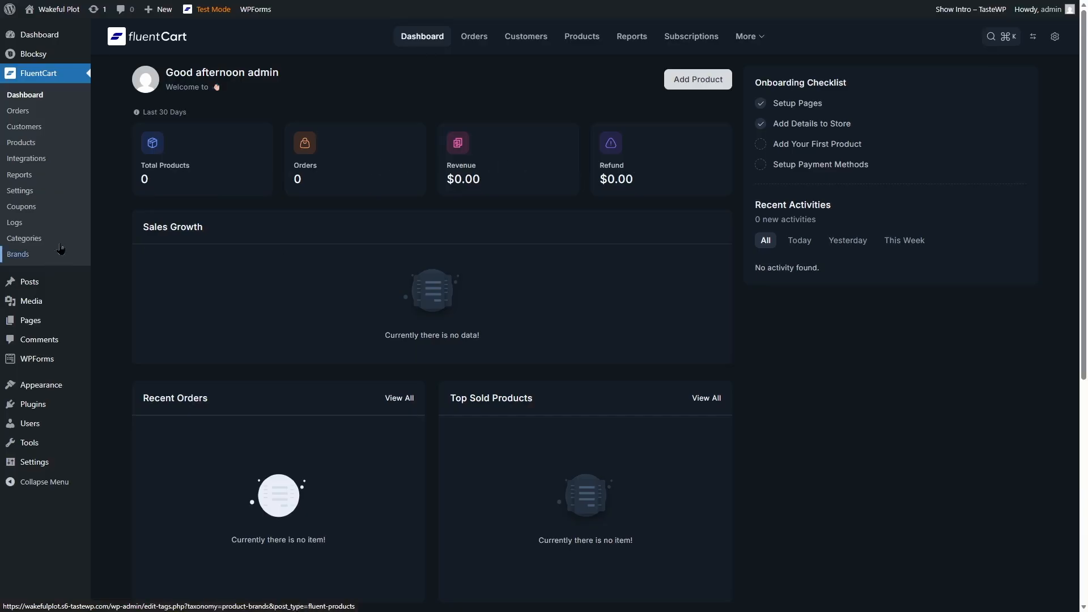
Step: Review the store dashboard down to the order heat map and open the product list
{"action": "scroll", "coordinate": [276, 288], "scroll_direction": "down", "scroll_amount": 2}
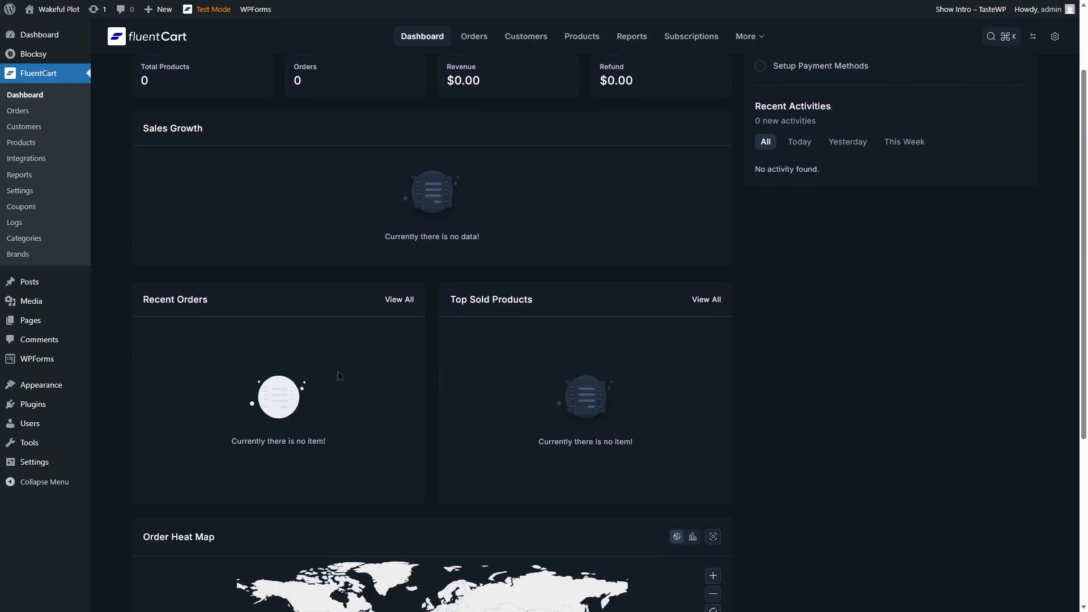
{"action": "left_click_drag", "start_coordinate": [1084, 326], "coordinate": [1085, 468]}
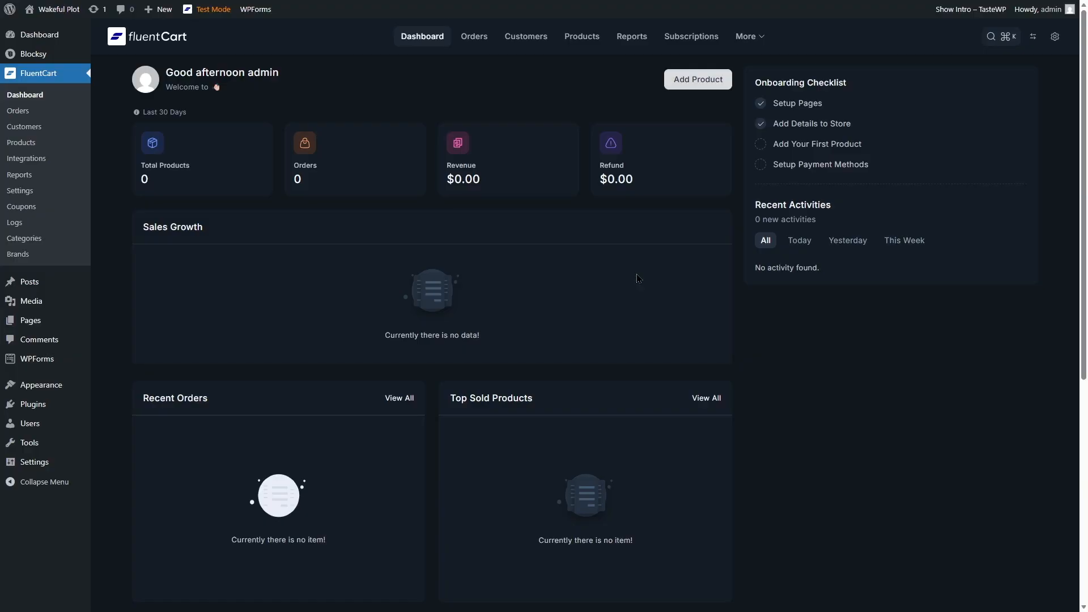
{"action": "left_click", "coordinate": [573, 48]}
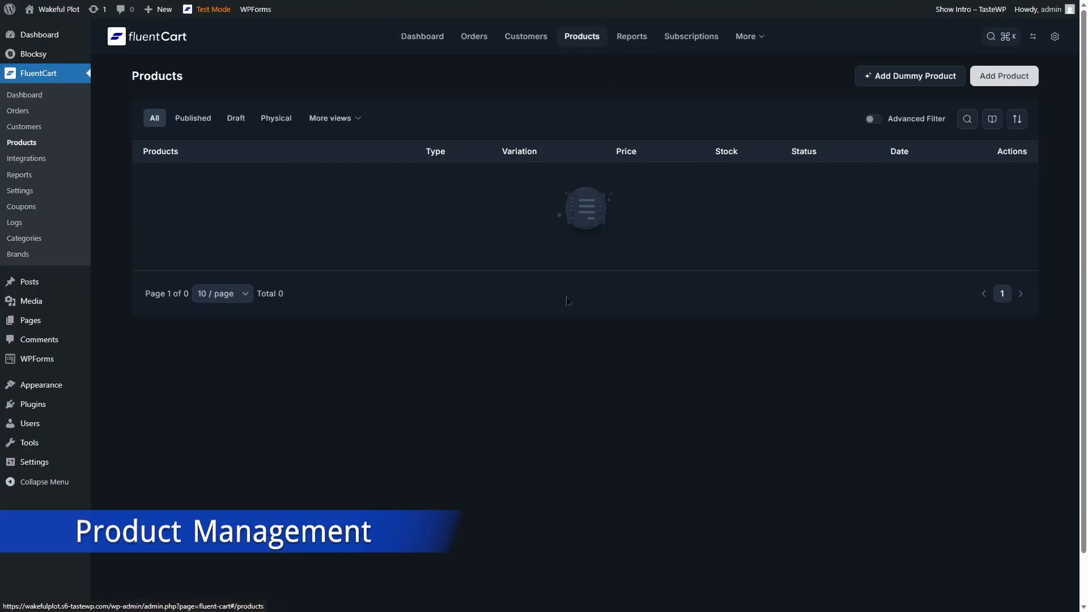
{"action": "mouse_move", "coordinate": [1085, 112]}
{"action": "left_mouse_down"}
{"action": "mouse_move", "coordinate": [1087, 153]}
{"action": "mouse_move", "coordinate": [1085, 109]}
{"action": "left_mouse_up"}
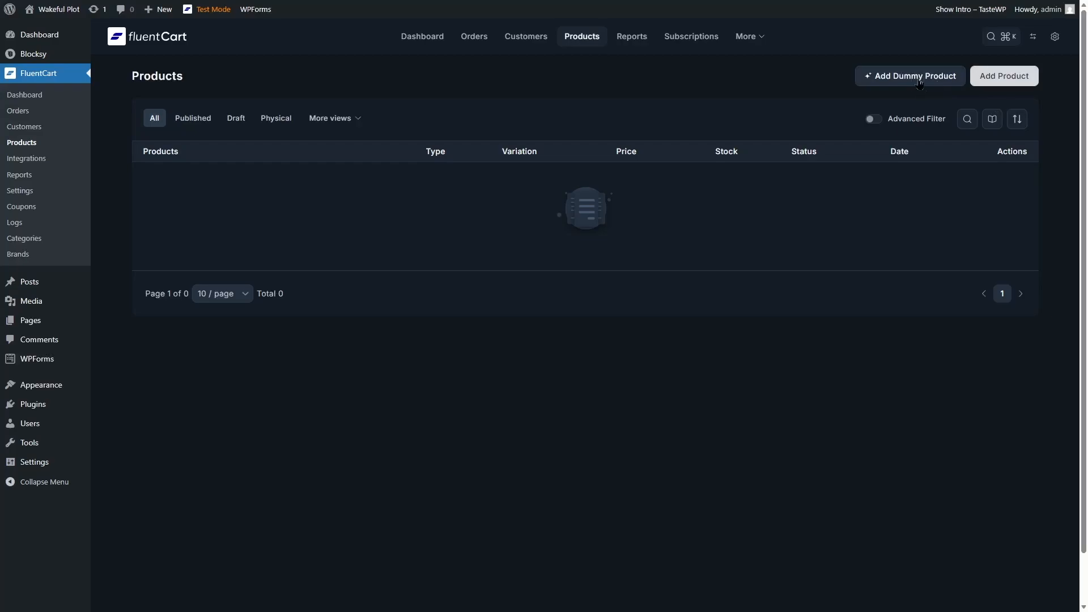
Step: Add a new physical product titled Fern
{"action": "left_click", "coordinate": [1011, 83]}
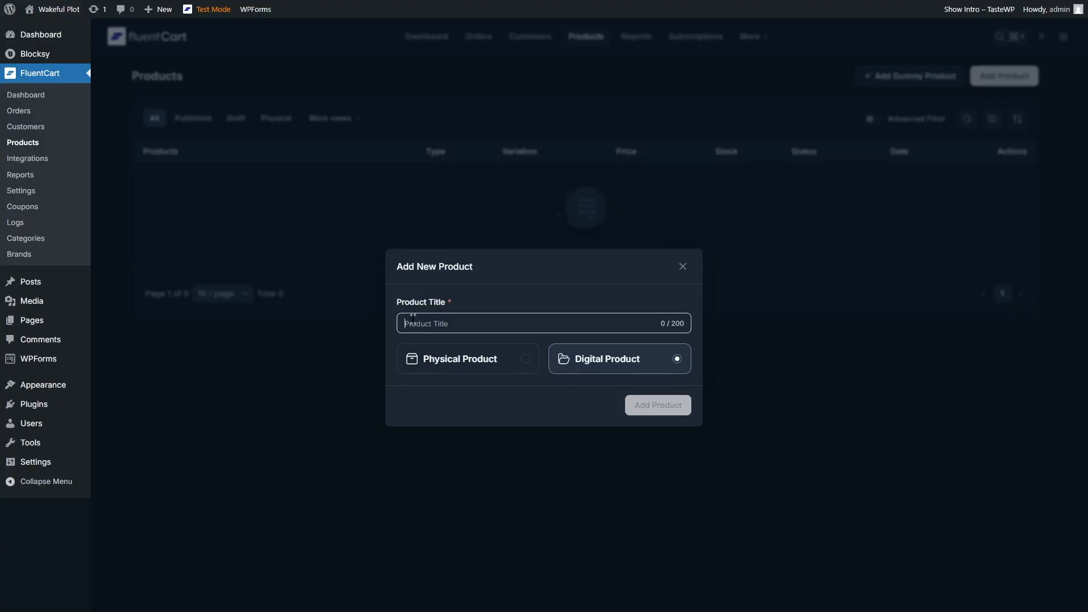
{"action": "left_click", "coordinate": [472, 368]}
{"action": "left_click", "coordinate": [614, 365]}
{"action": "left_click", "coordinate": [489, 364]}
{"action": "left_click", "coordinate": [488, 320]}
{"action": "type", "text": "Test"}
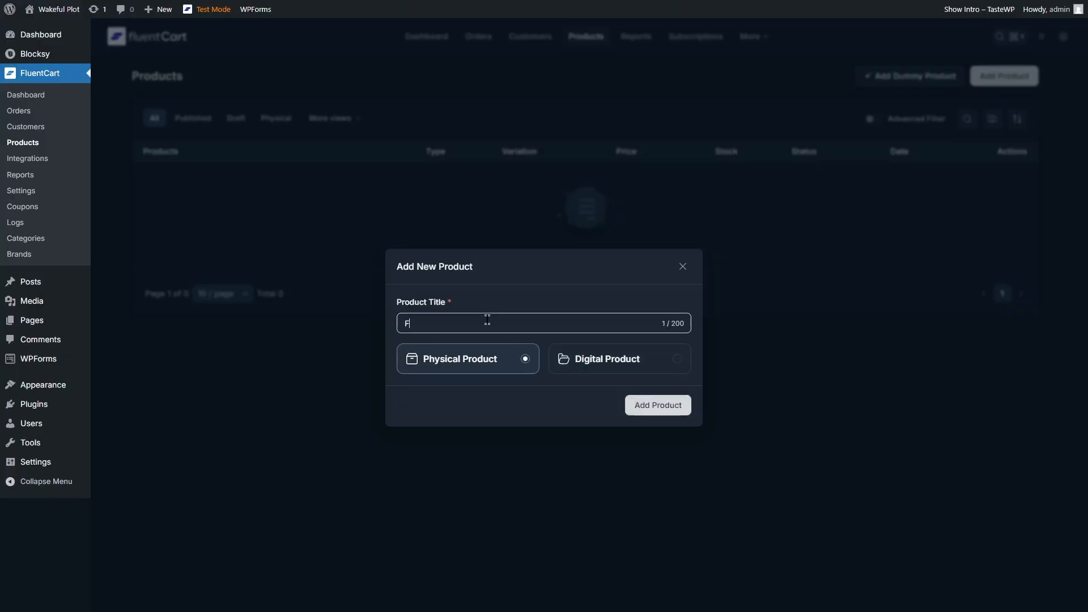
{"action": "left_click", "coordinate": [659, 406]}
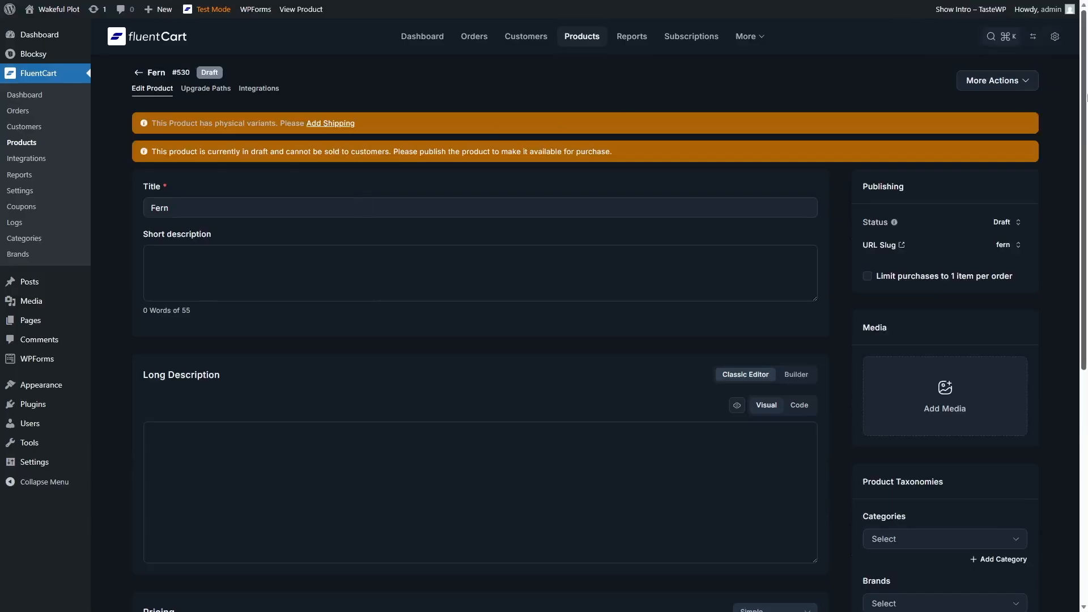
Step: Look over the Fern product's descriptions, media, taxonomies, pricing and shipping class settings
{"action": "scroll", "coordinate": [545, 340], "scroll_direction": "down", "scroll_amount": 7}
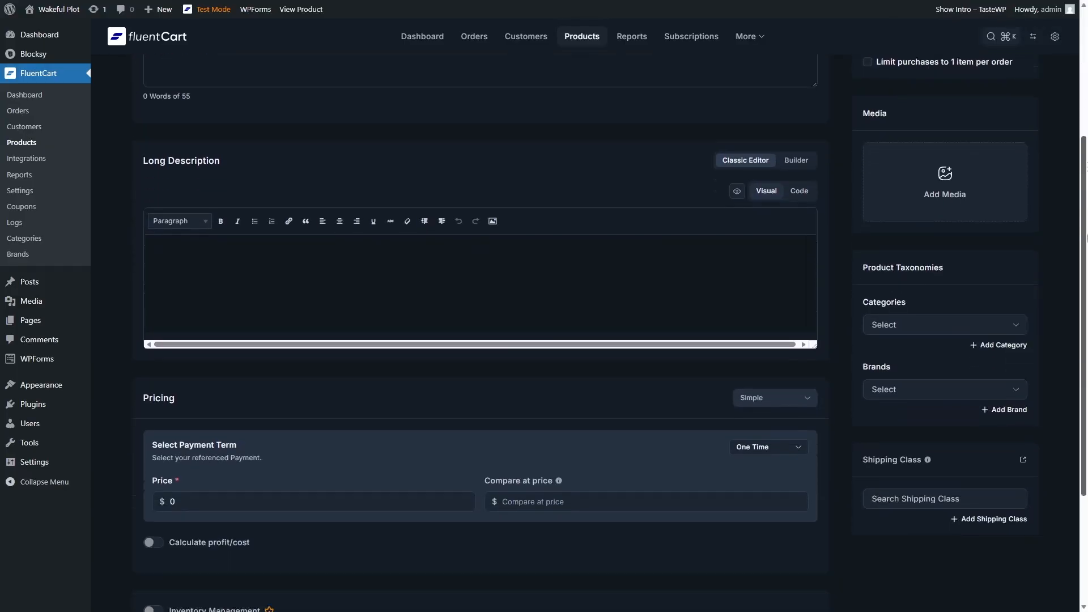
{"action": "scroll", "coordinate": [935, 117], "scroll_direction": "up", "scroll_amount": 7}
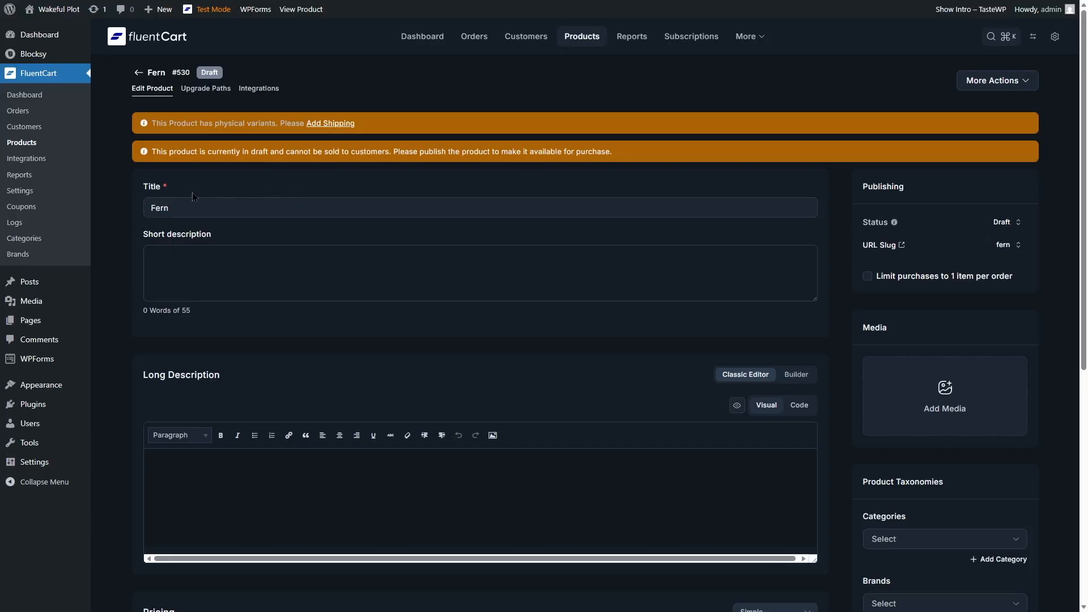
{"action": "left_click", "coordinate": [340, 472]}
{"action": "scroll", "coordinate": [958, 382], "scroll_direction": "down", "scroll_amount": 4}
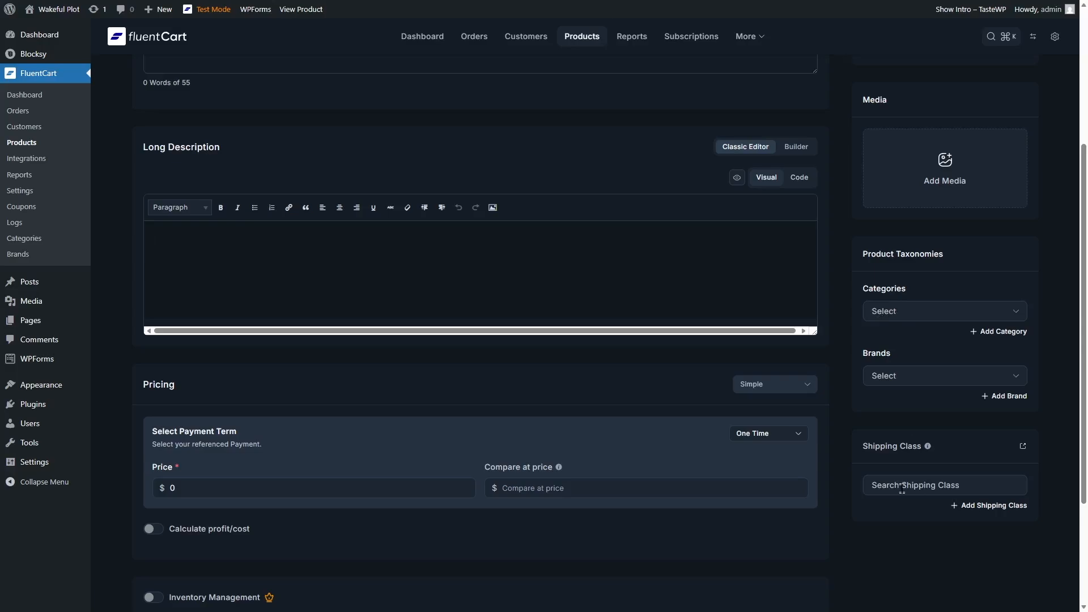
{"action": "scroll", "coordinate": [644, 366], "scroll_direction": "down", "scroll_amount": 1}
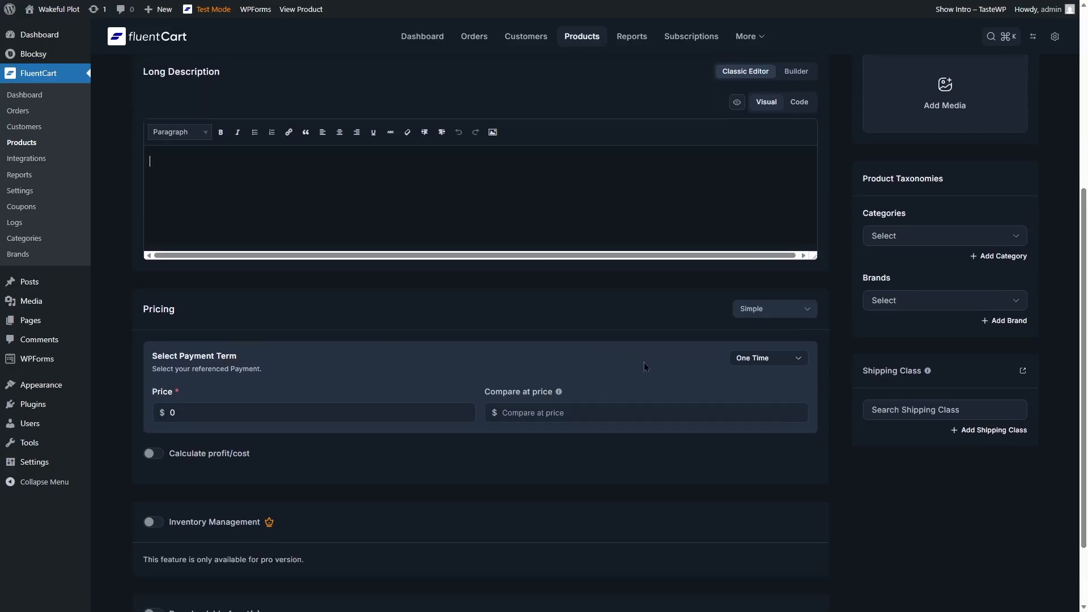
Step: Check the available payment terms and set the Fern product's pricing type to Simple Variations
{"action": "left_click", "coordinate": [757, 358]}
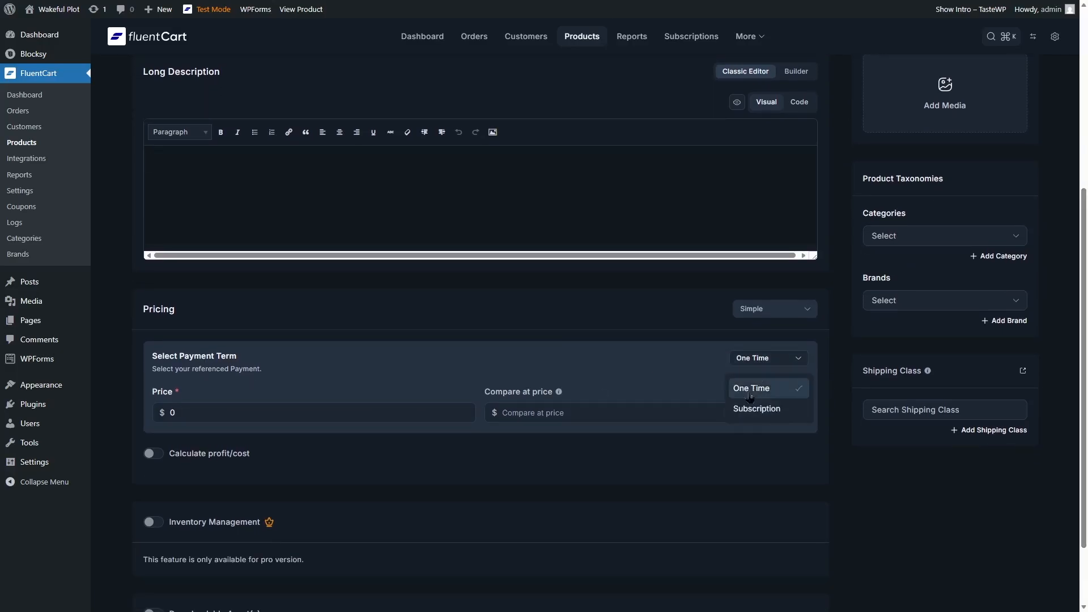
{"action": "left_click", "coordinate": [685, 383]}
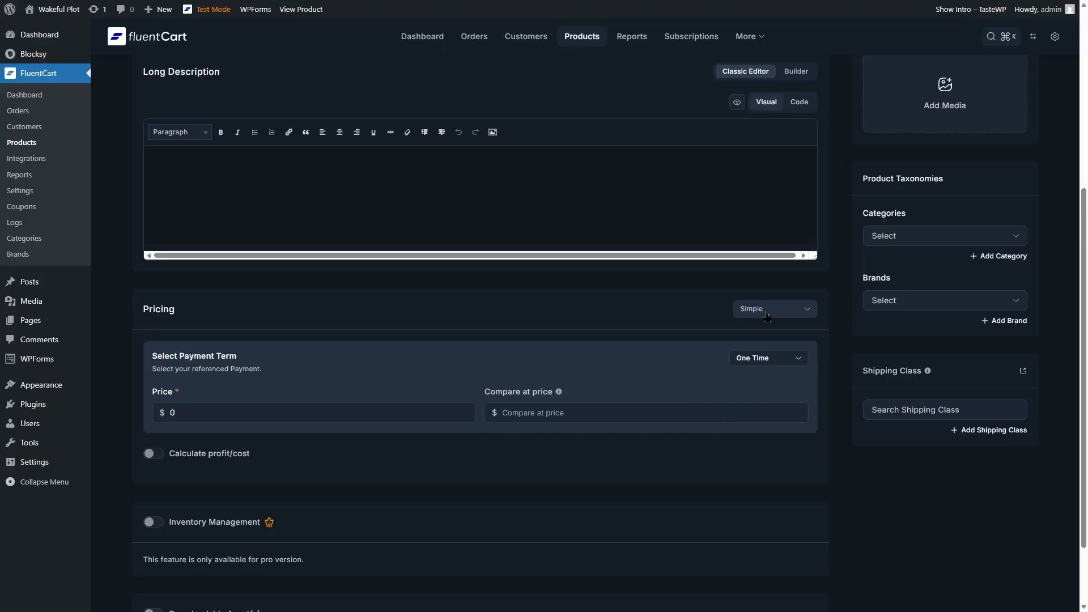
{"action": "left_click", "coordinate": [767, 311]}
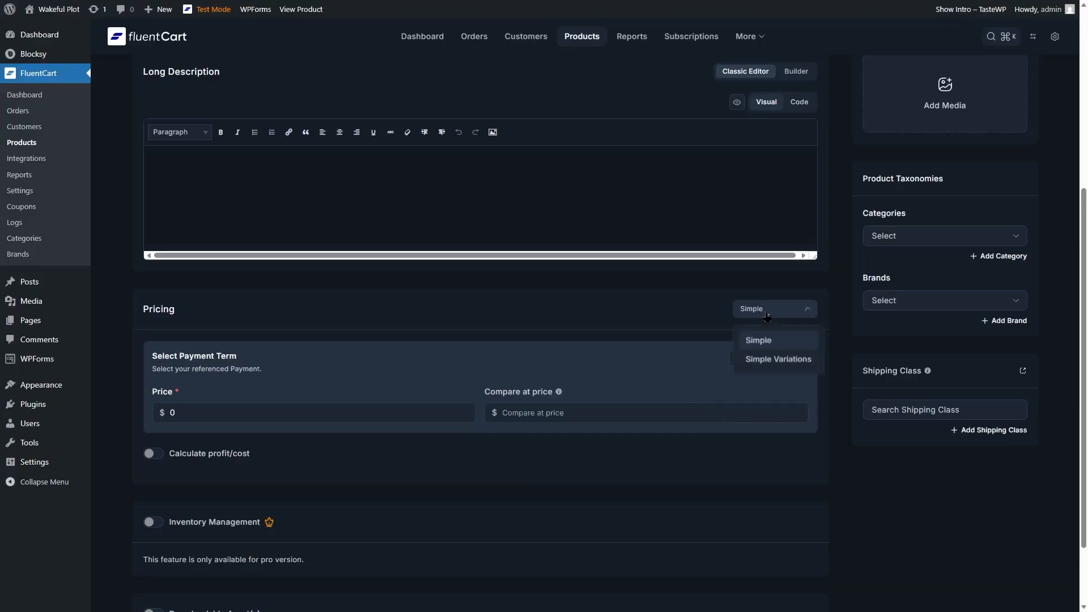
{"action": "left_click", "coordinate": [754, 361]}
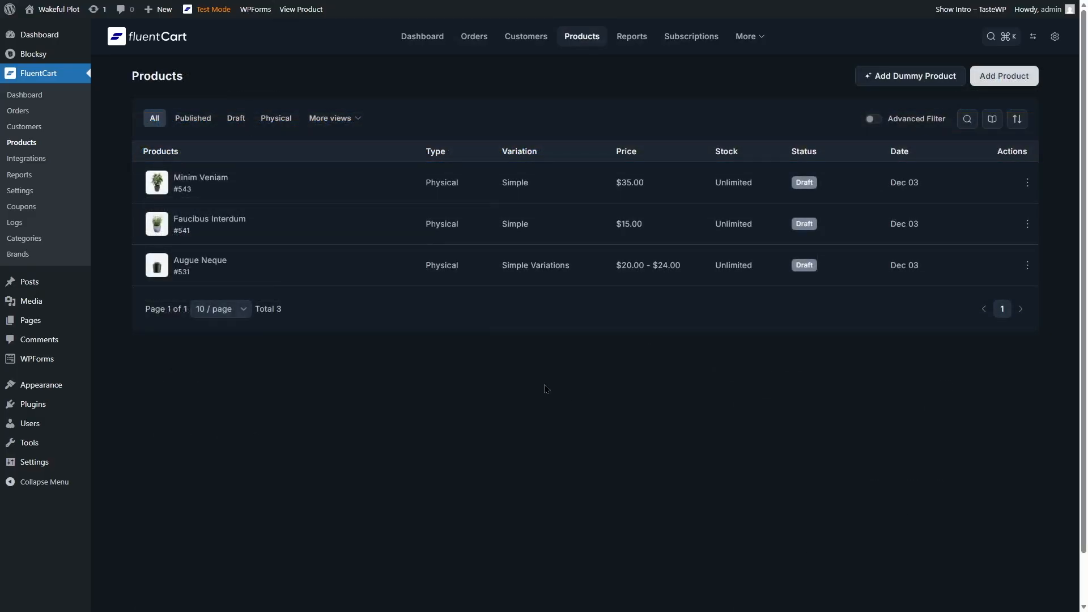
Step: Open the Minim Veniam product and examine its descriptions, image and pricing settings
{"action": "left_click", "coordinate": [198, 179]}
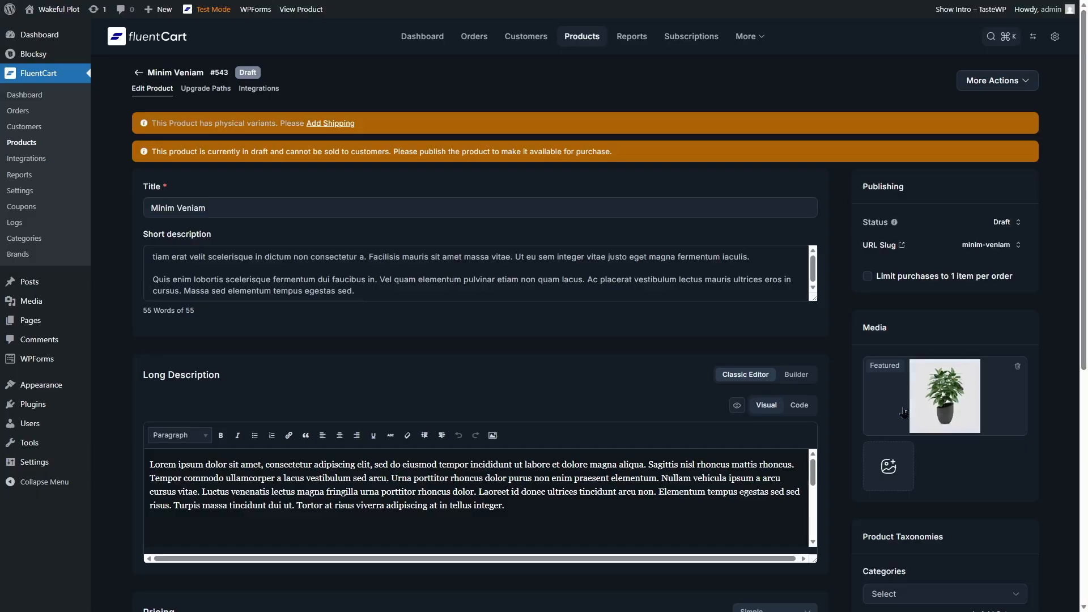
{"action": "left_click_drag", "start_coordinate": [1077, 194], "coordinate": [1087, 350]}
{"action": "scroll", "coordinate": [168, 315], "scroll_direction": "down", "scroll_amount": 2}
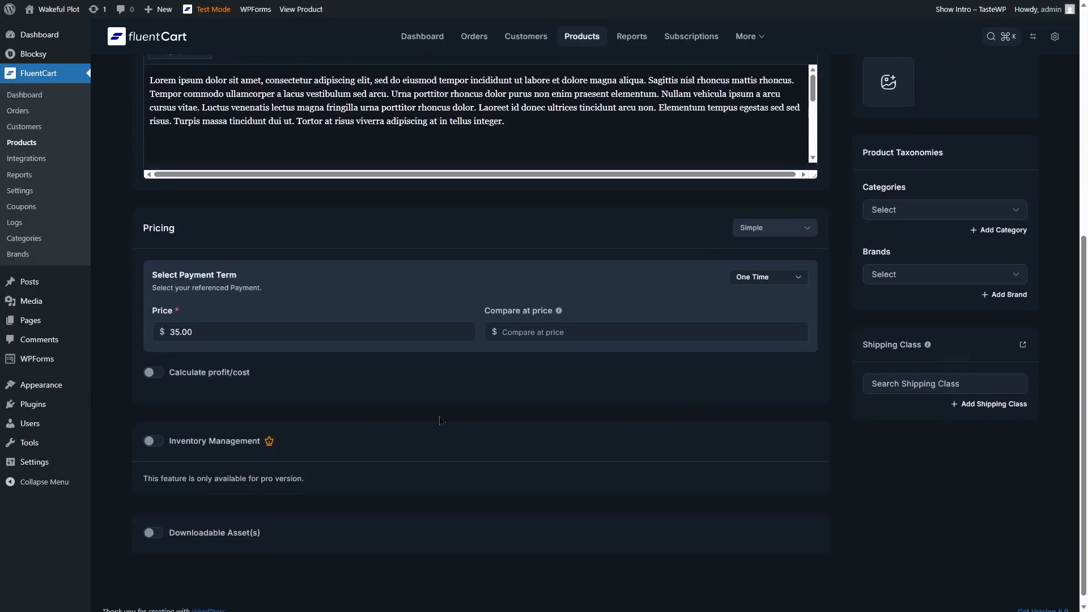
Step: Try the profit and cost calculation on Minim Veniam with a cost per item of $28
{"action": "left_click", "coordinate": [154, 375]}
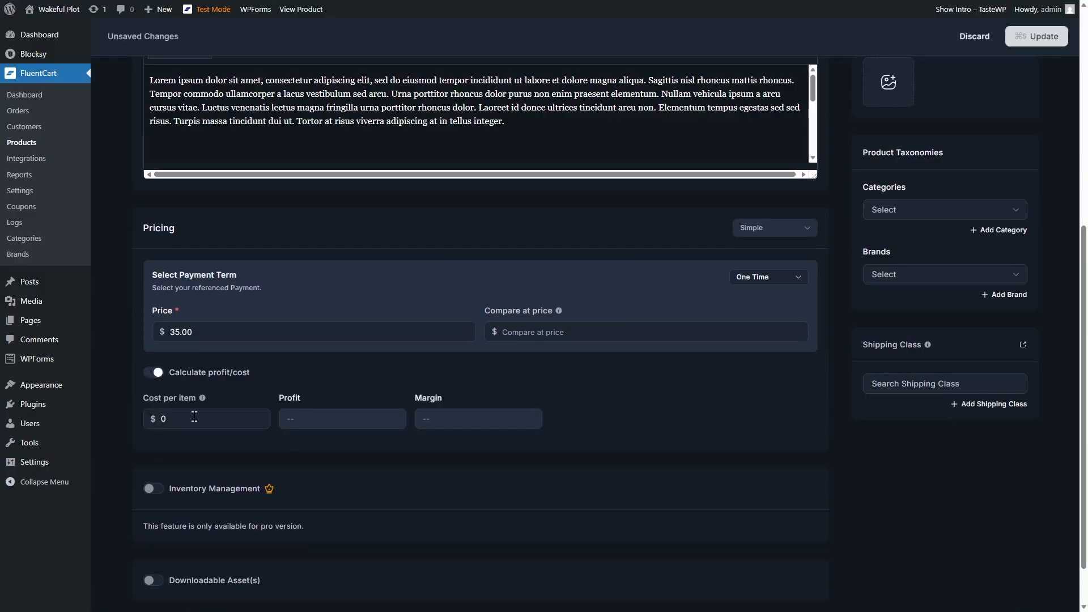
{"action": "left_click_drag", "start_coordinate": [179, 414], "coordinate": [143, 418]}
{"action": "type", "text": "28"}
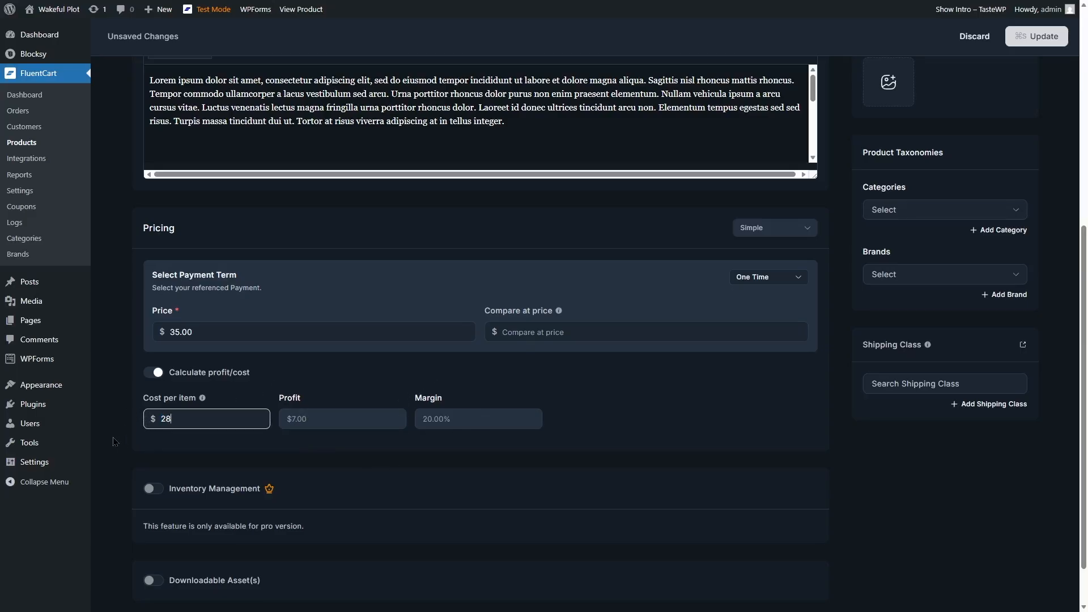
{"action": "left_click", "coordinate": [153, 372]}
{"action": "scroll", "coordinate": [129, 449], "scroll_direction": "down", "scroll_amount": 1}
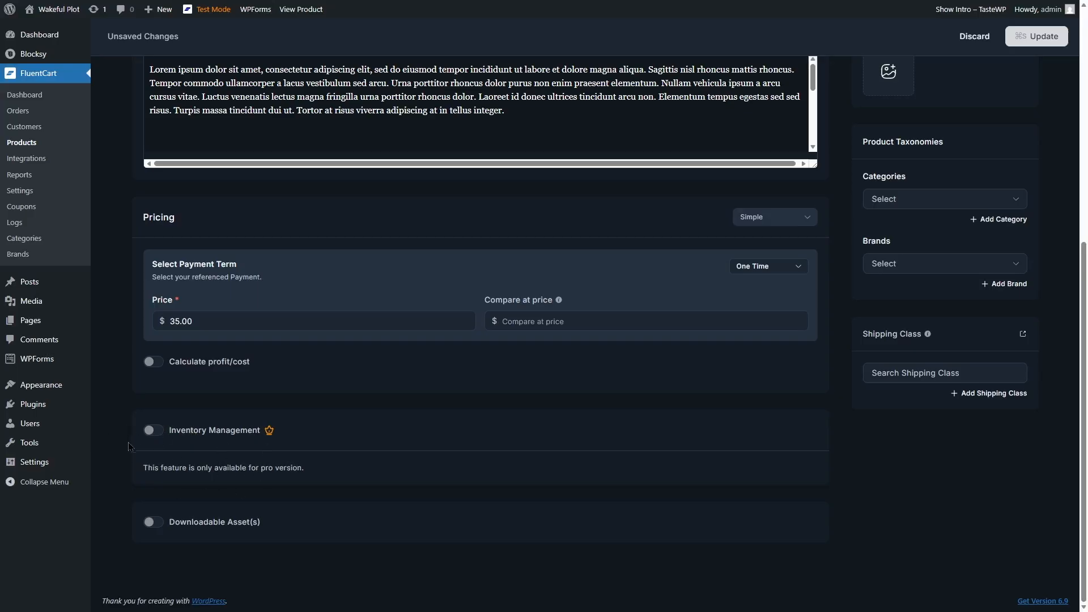
{"action": "scroll", "coordinate": [209, 466], "scroll_direction": "up", "scroll_amount": 7}
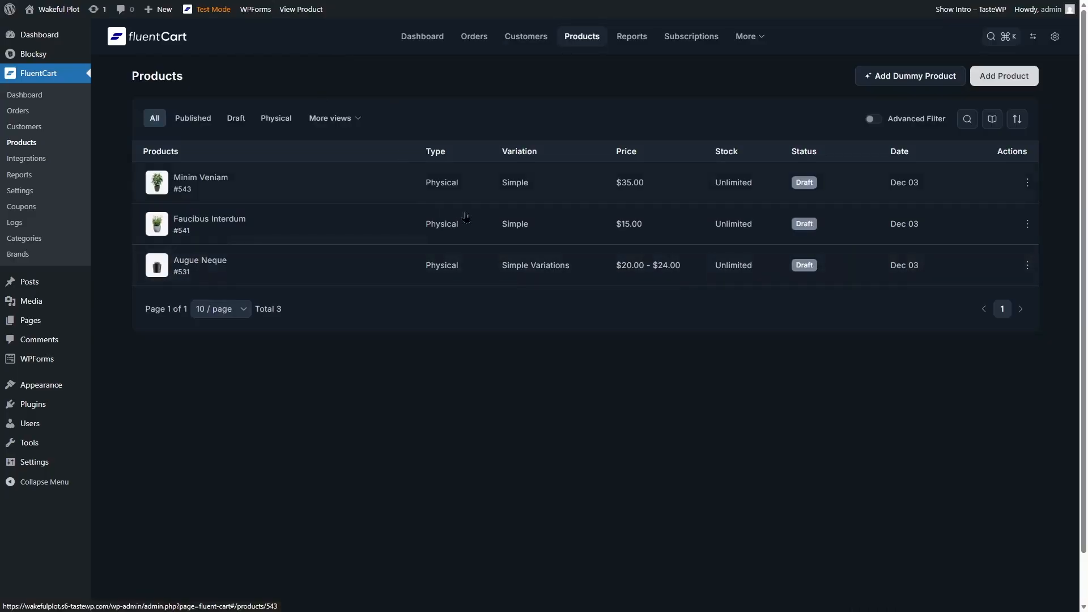
Step: Open the Augue Neque product and examine its price variations
{"action": "left_click", "coordinate": [302, 272]}
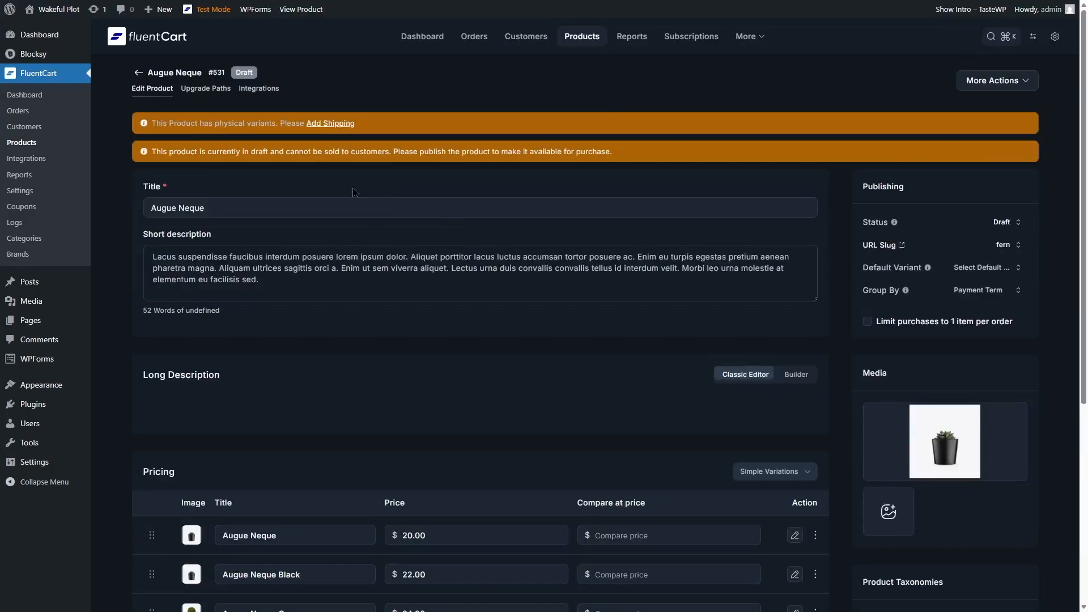
{"action": "left_click_drag", "start_coordinate": [1085, 142], "coordinate": [1087, 345]}
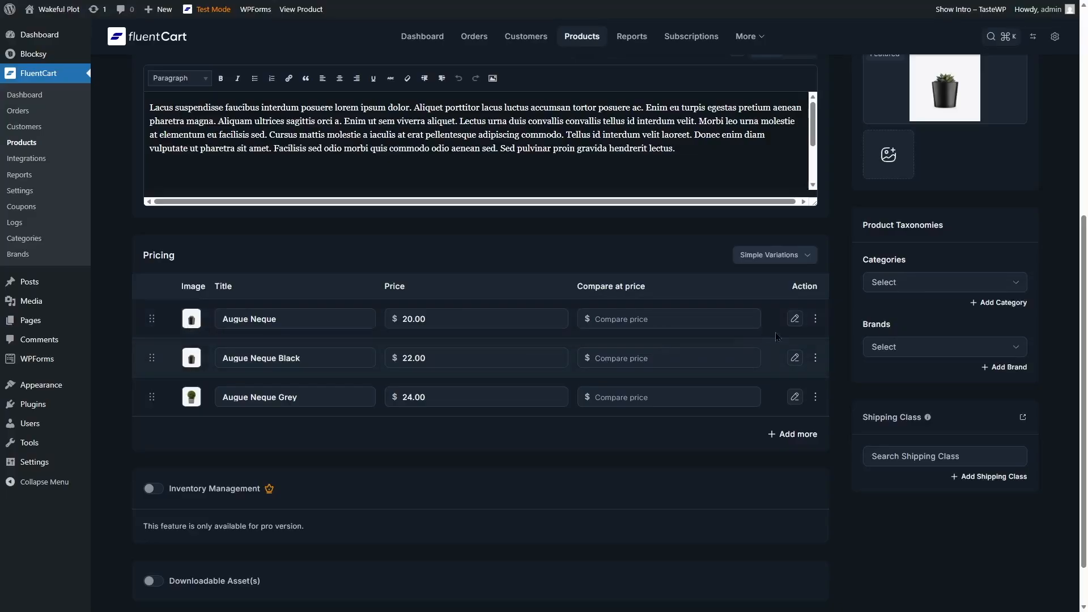
Step: Replace the image of the first Augue Neque variation with the white-potted succulent from the media library
{"action": "left_click", "coordinate": [192, 321]}
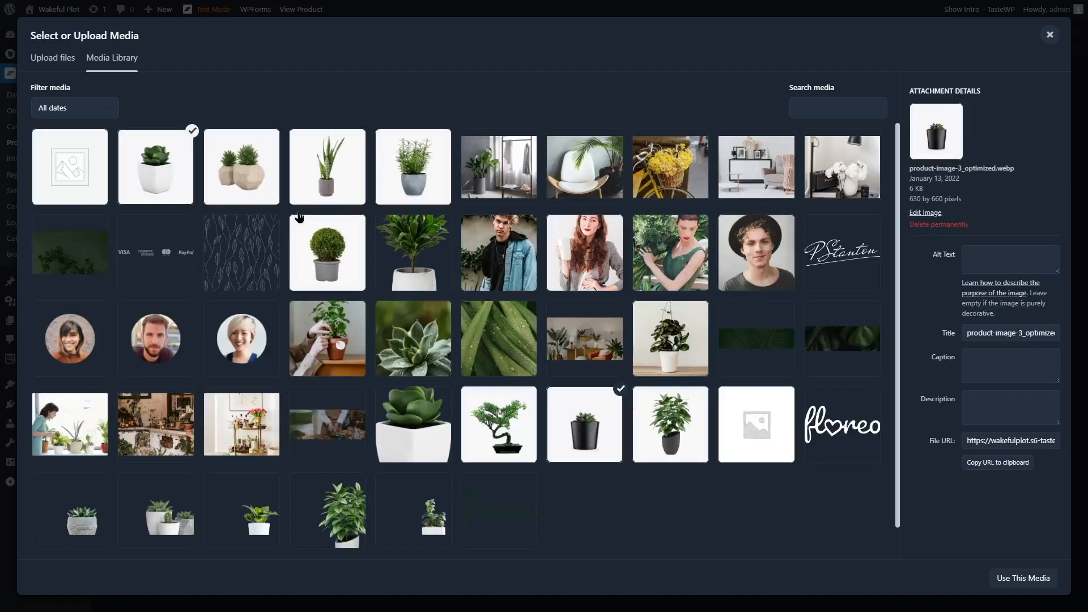
{"action": "left_click", "coordinate": [165, 171]}
{"action": "left_click", "coordinate": [1023, 578]}
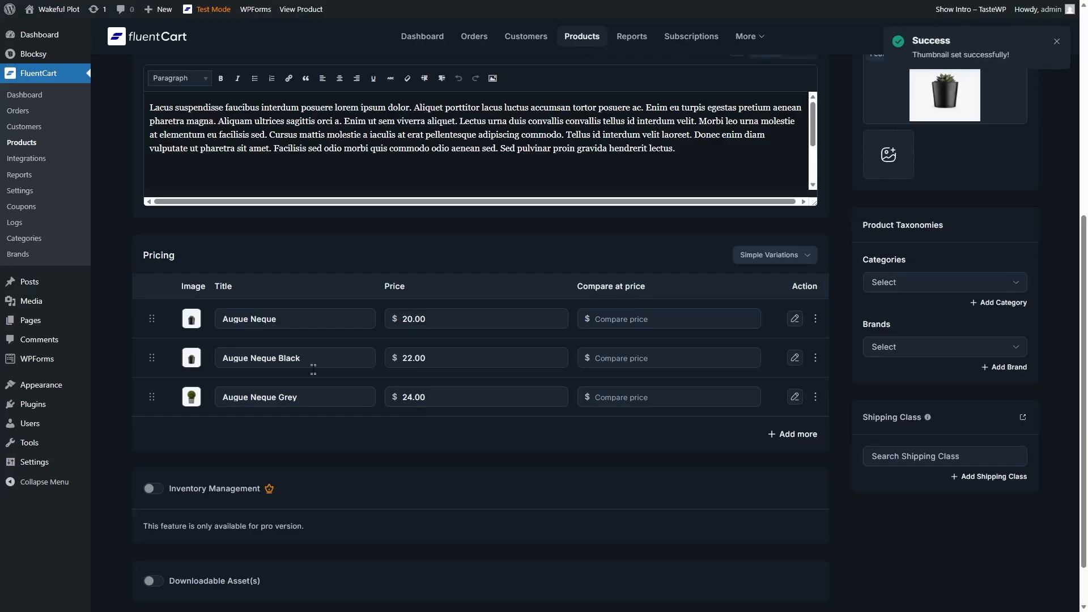
{"action": "scroll", "coordinate": [487, 482], "scroll_direction": "up", "scroll_amount": 6}
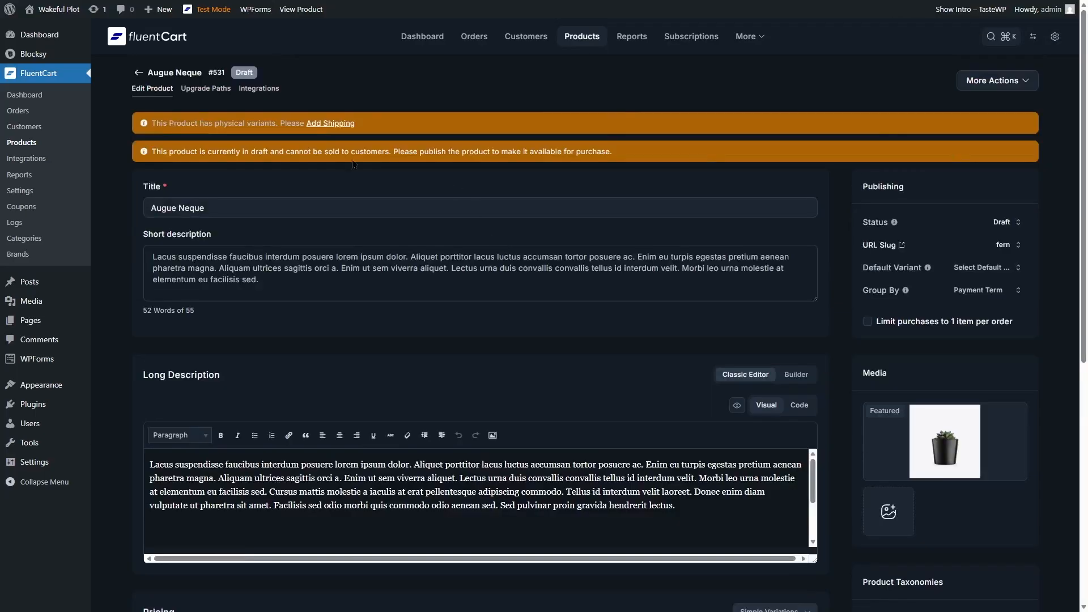
Step: Open the Faucibus Interdum product from the product list, set its status to Publish and save the update
{"action": "left_click", "coordinate": [138, 73]}
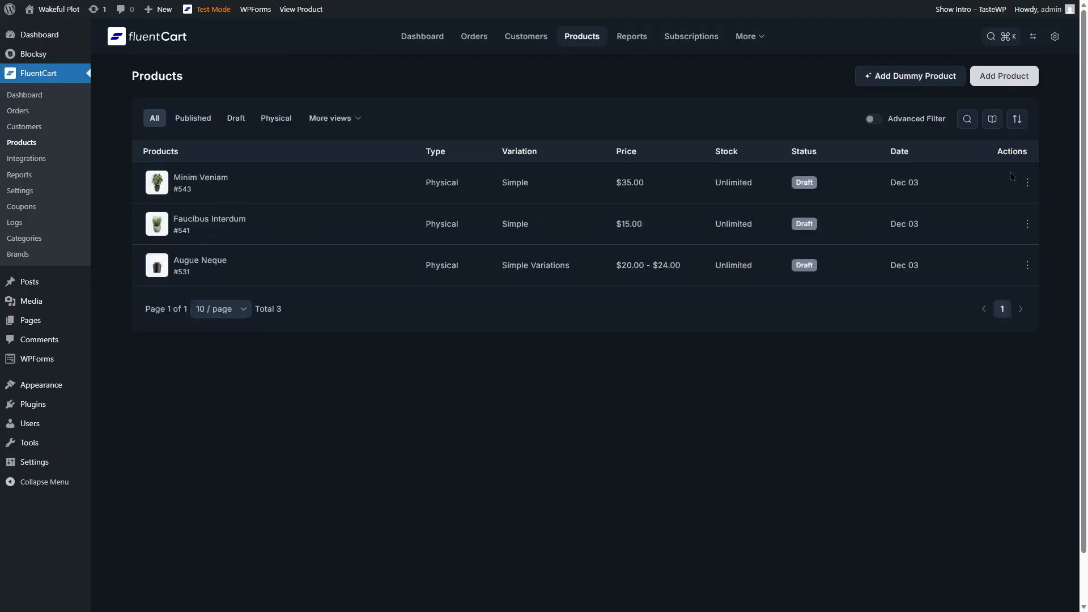
{"action": "left_click", "coordinate": [933, 224]}
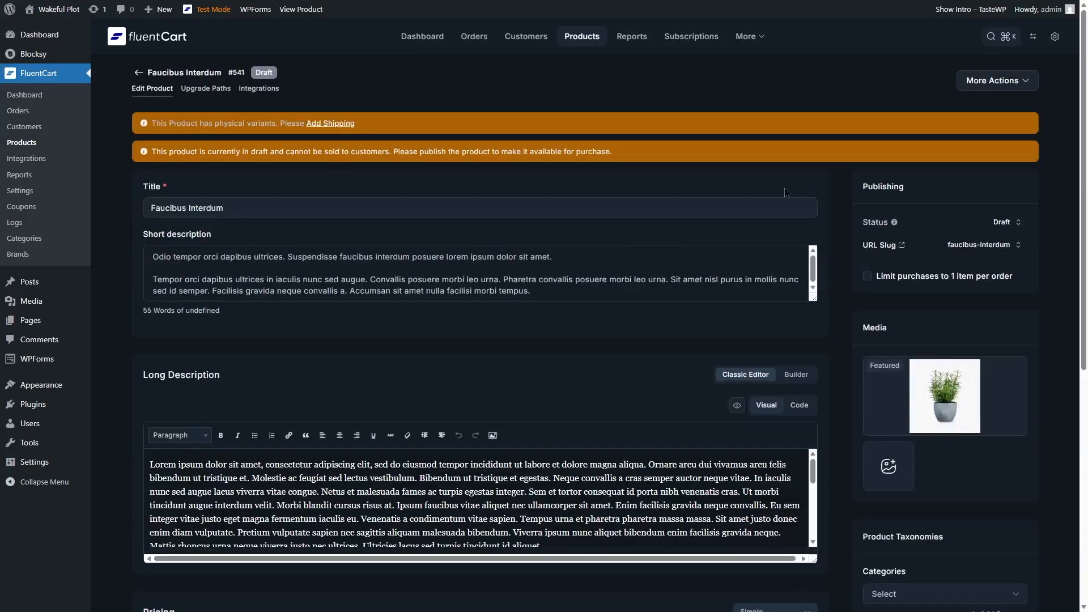
{"action": "left_click", "coordinate": [1007, 223]}
{"action": "left_click", "coordinate": [897, 308]}
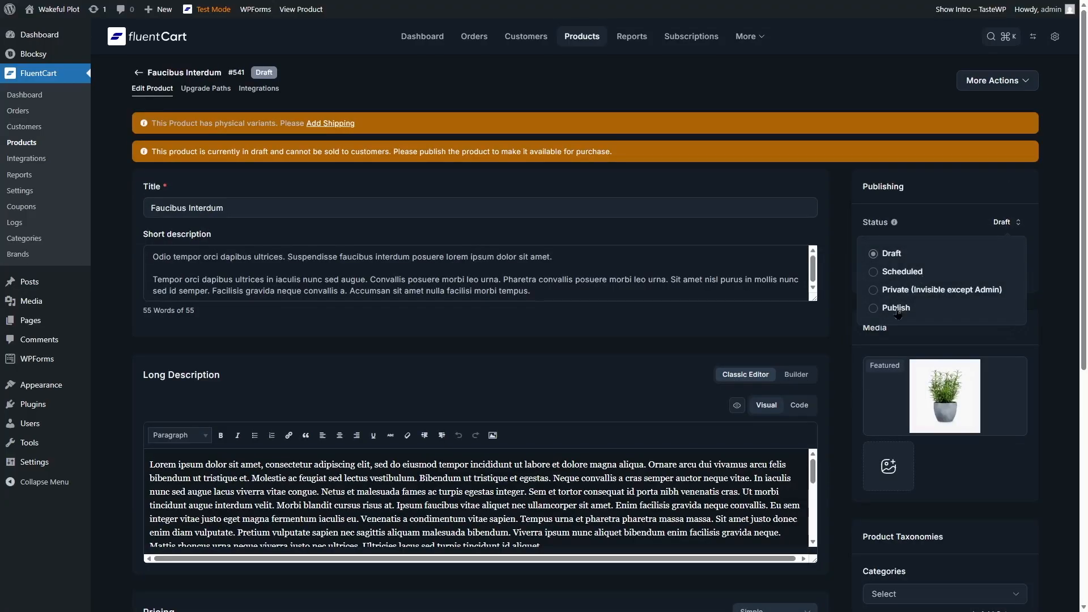
{"action": "left_click", "coordinate": [1050, 40]}
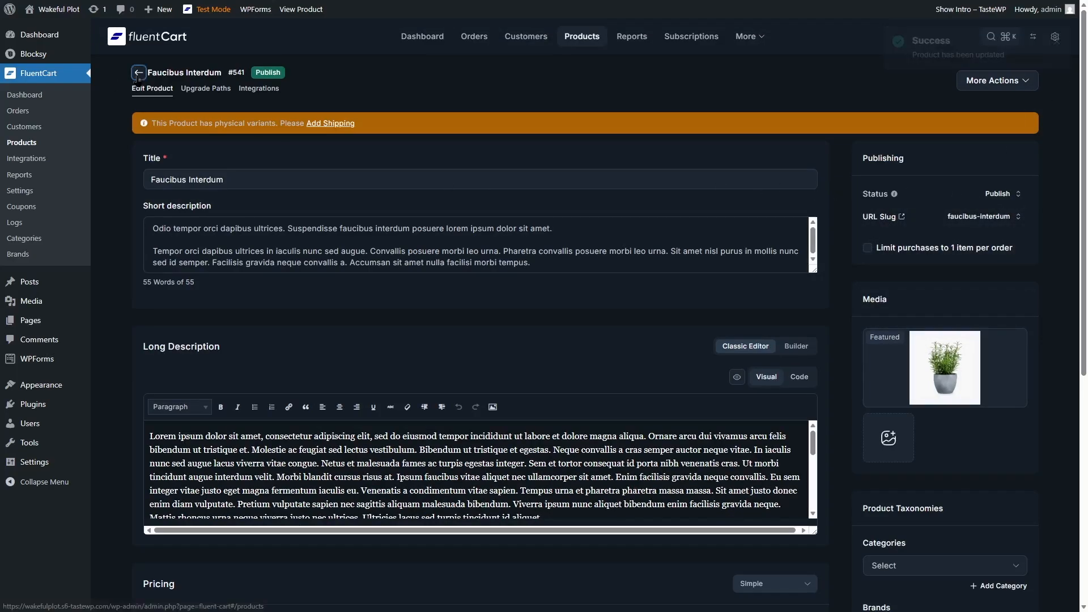
Step: Open the Augue Neque product from the product list, set its status to Publish and save the update
{"action": "left_click", "coordinate": [138, 73]}
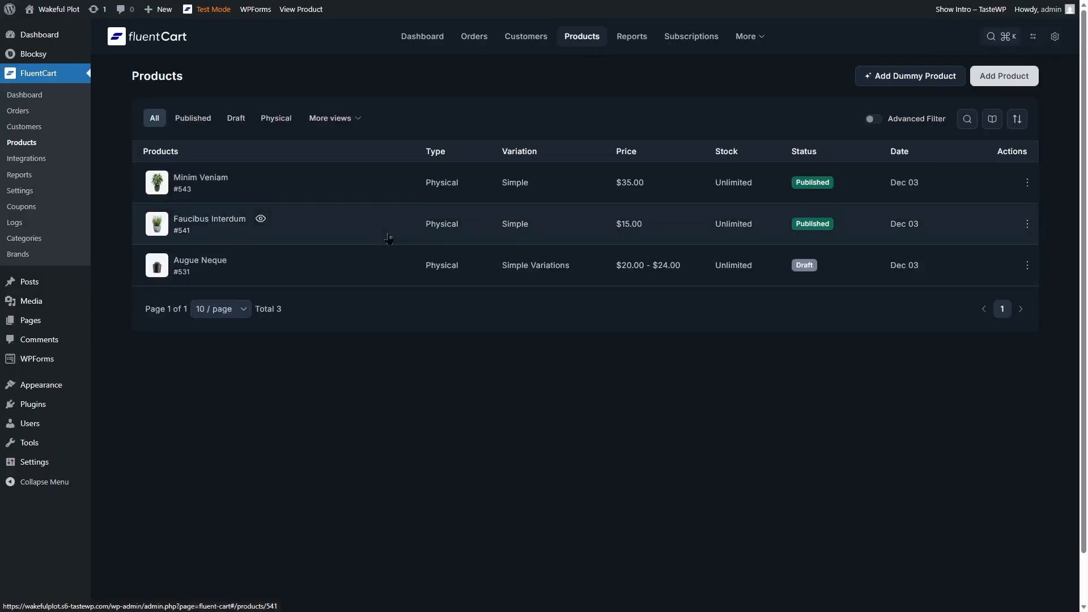
{"action": "left_click", "coordinate": [816, 266]}
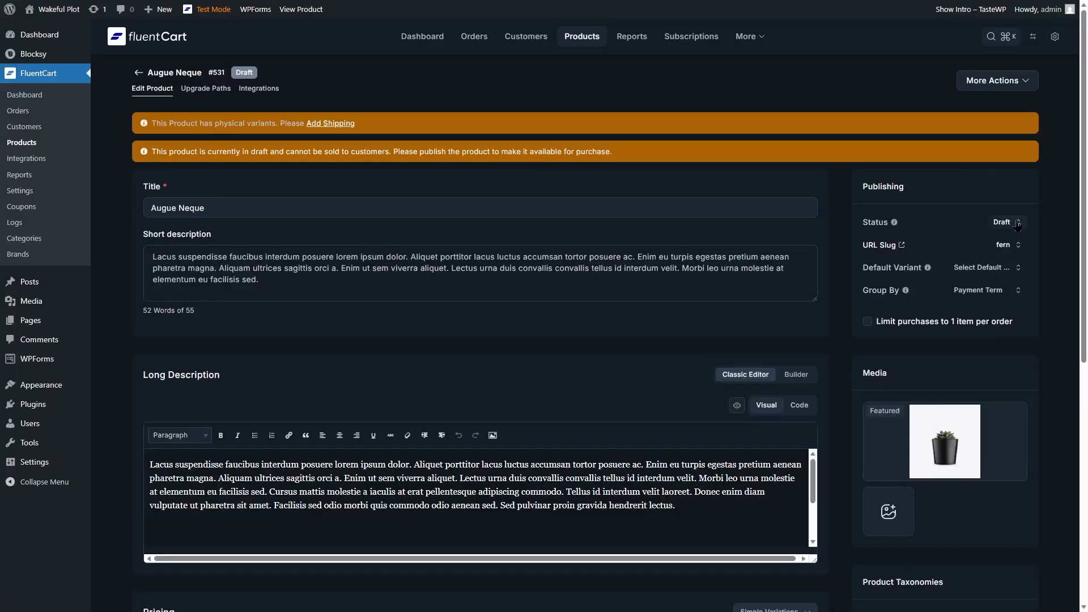
{"action": "left_click", "coordinate": [1006, 222]}
{"action": "left_click", "coordinate": [885, 309]}
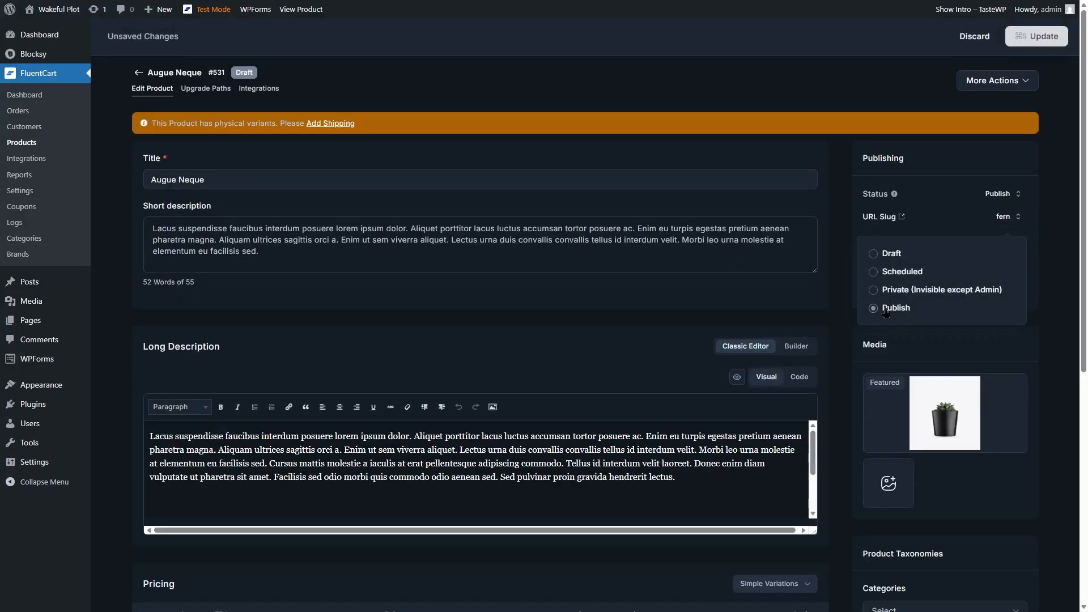
{"action": "left_click", "coordinate": [1043, 36]}
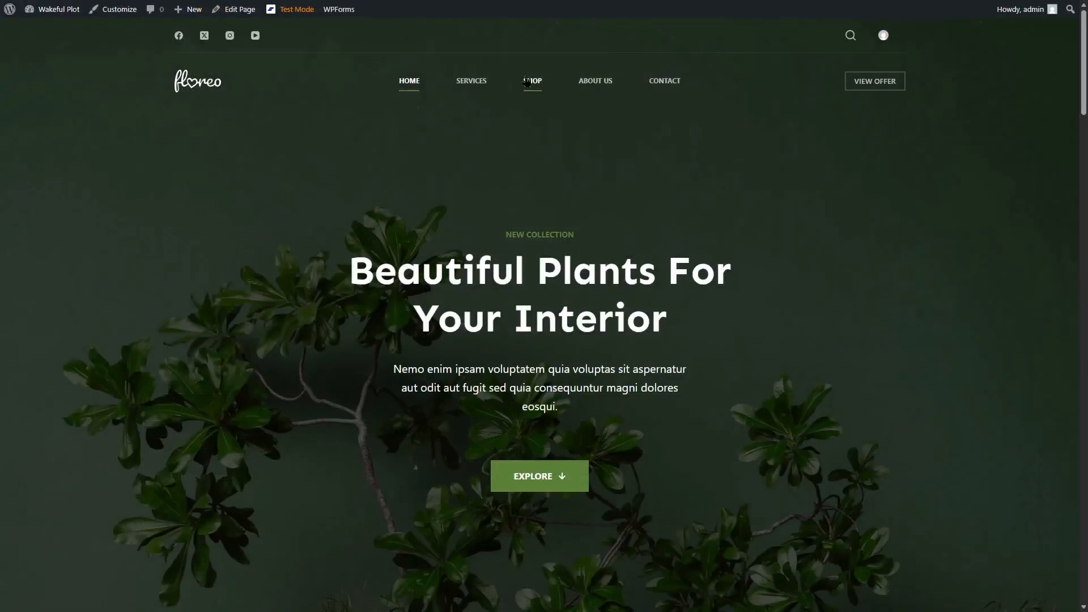
Step: Open Augue Neque from the storefront's Shop page and preview its Black, Grey and base variations
{"action": "left_click", "coordinate": [527, 82]}
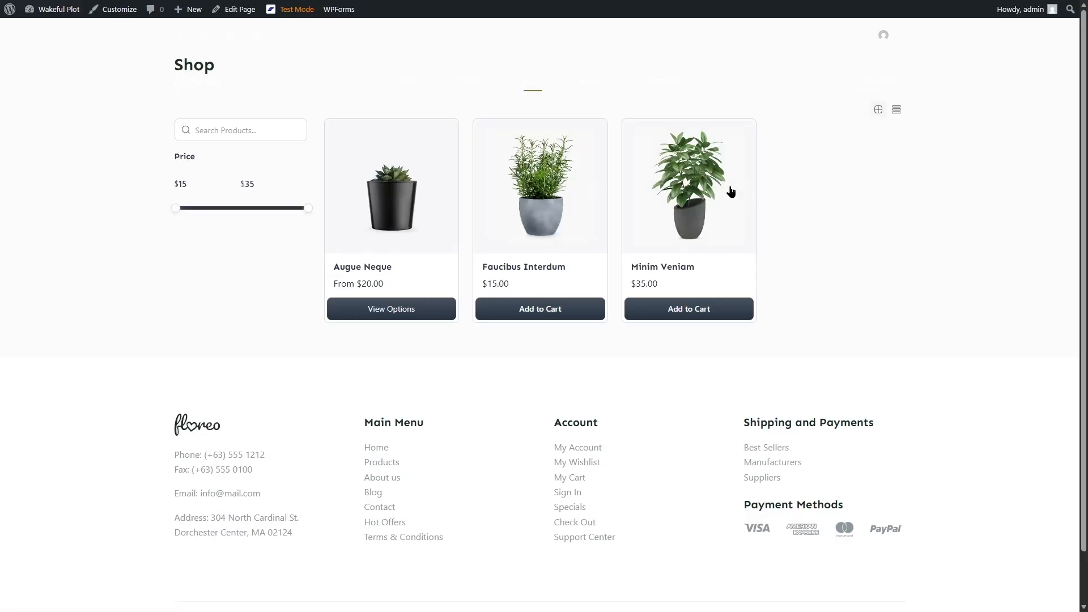
{"action": "left_click", "coordinate": [364, 216]}
{"action": "left_click_drag", "start_coordinate": [1085, 159], "coordinate": [986, 151]}
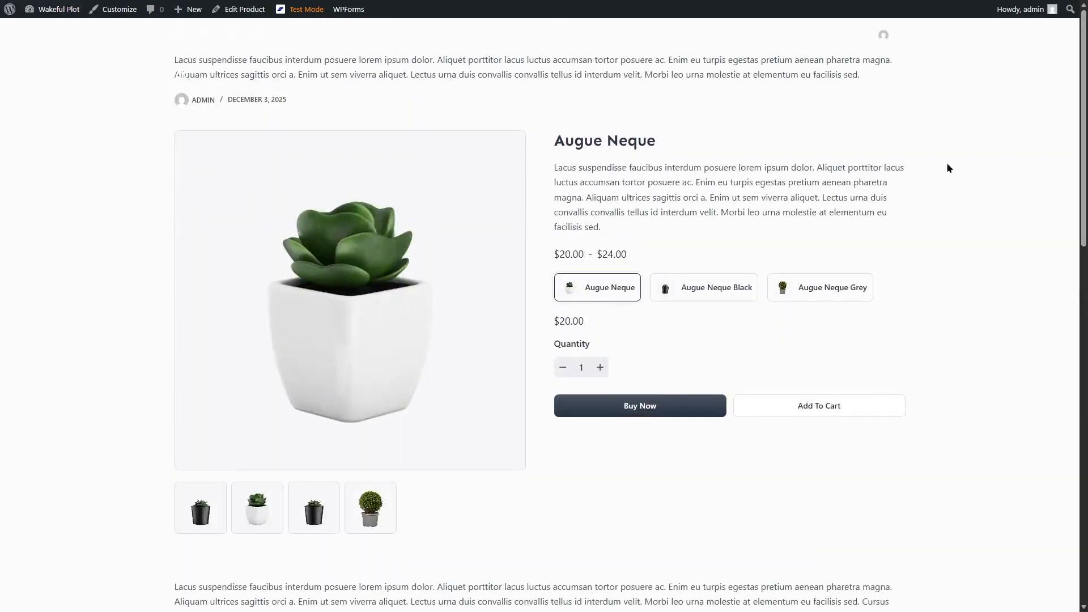
{"action": "left_click", "coordinate": [720, 283]}
{"action": "left_click", "coordinate": [821, 286]}
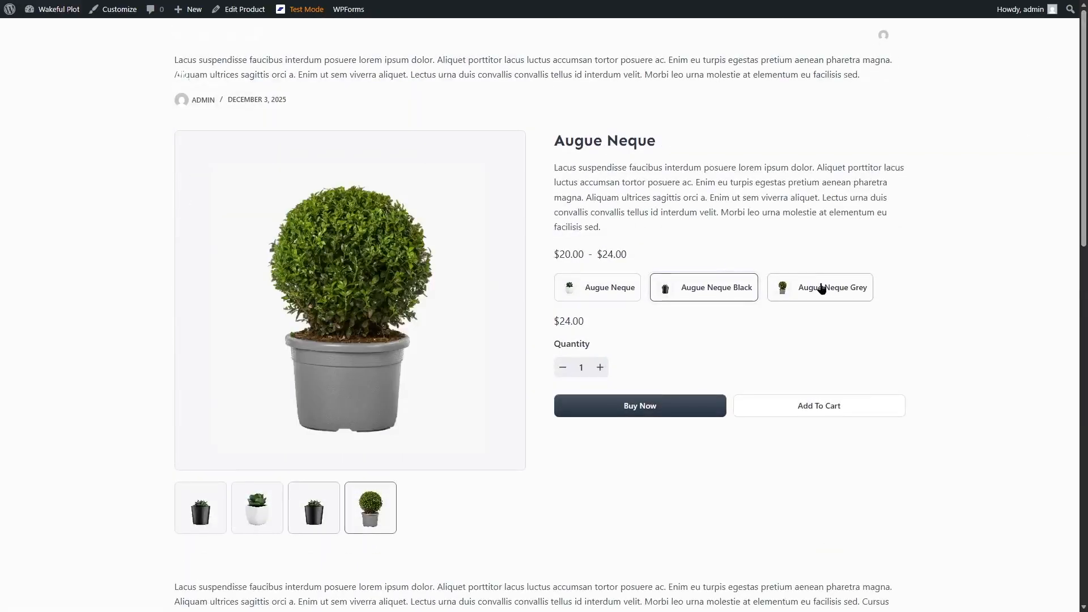
{"action": "left_click", "coordinate": [612, 290]}
Step: Add Faucibus Interdum to the cart from its storefront product page and proceed to checkout to examine the page
{"action": "key", "text": "alt+Left"}
{"action": "left_click", "coordinate": [557, 228]}
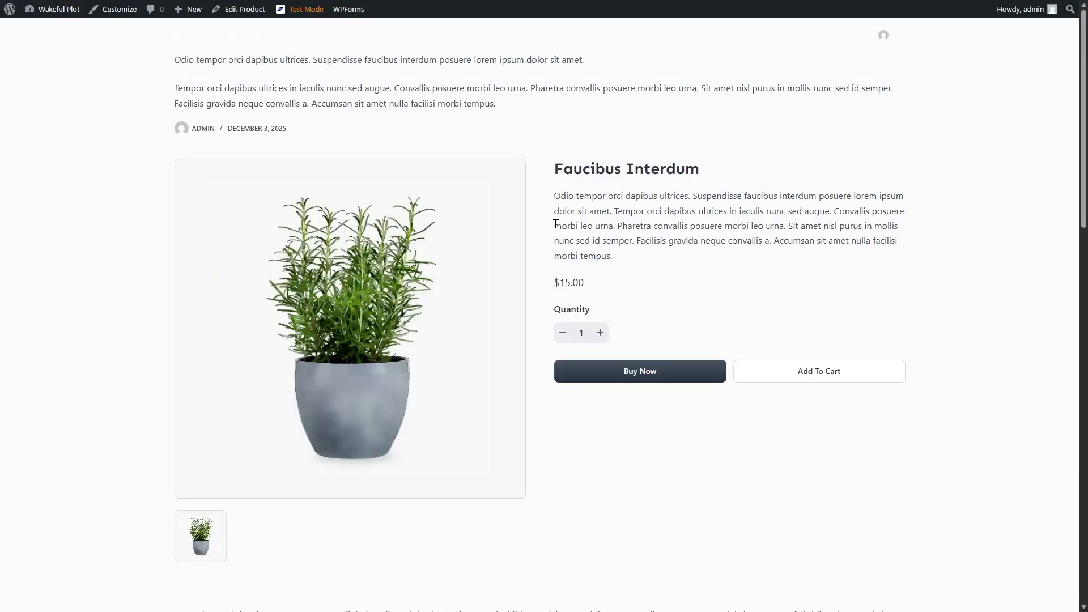
{"action": "mouse_move", "coordinate": [1085, 125]}
{"action": "left_mouse_down"}
{"action": "mouse_move", "coordinate": [1087, 199]}
{"action": "mouse_move", "coordinate": [1087, 121]}
{"action": "left_mouse_up"}
{"action": "left_click", "coordinate": [769, 370]}
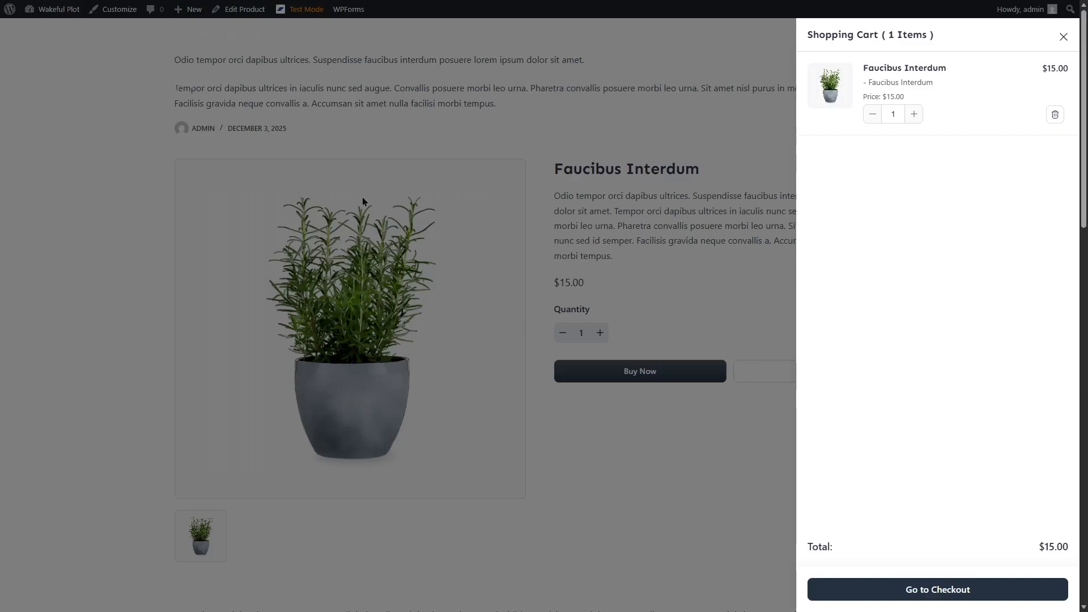
{"action": "left_click", "coordinate": [943, 595]}
{"action": "scroll", "coordinate": [942, 596], "scroll_direction": "down", "scroll_amount": 2}
{"action": "scroll", "coordinate": [353, 177], "scroll_direction": "up", "scroll_amount": 2}
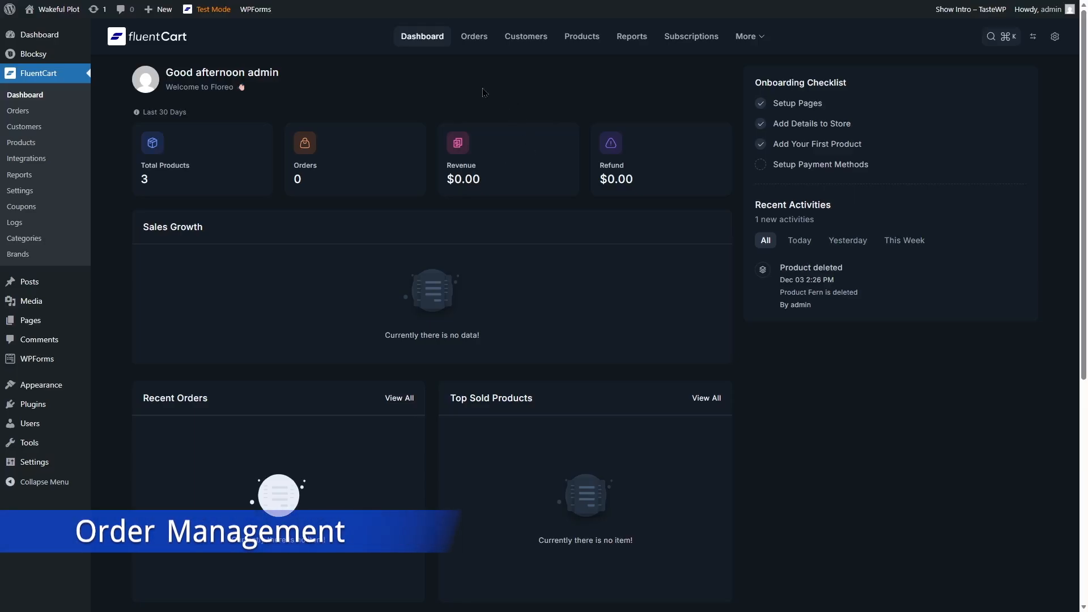
Step: Open the FluentCart orders list in the WordPress admin and examine the order creation form
{"action": "left_click", "coordinate": [474, 36]}
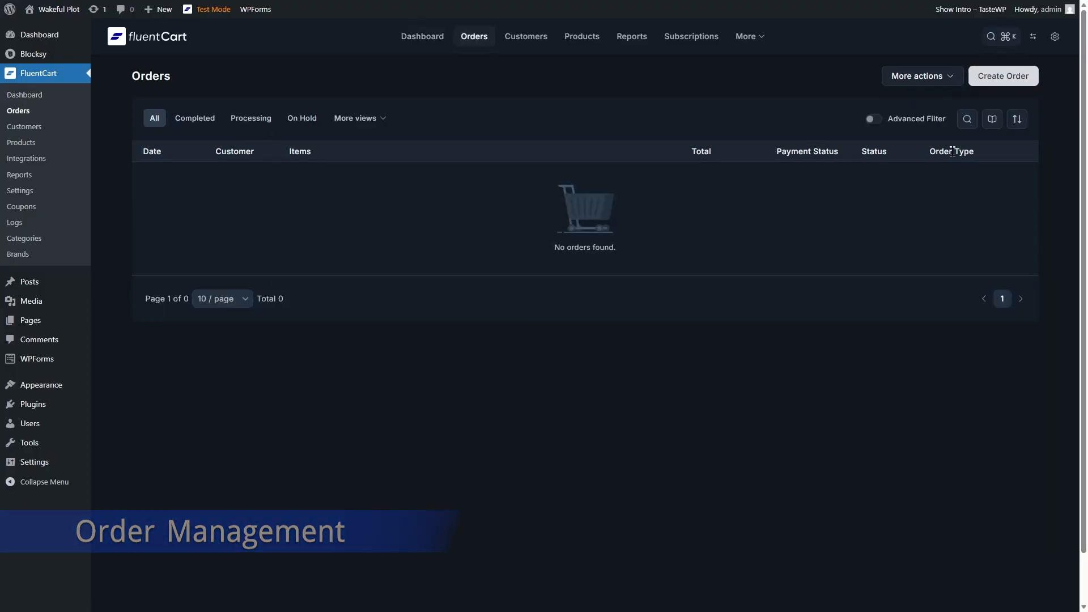
{"action": "left_click", "coordinate": [1004, 76]}
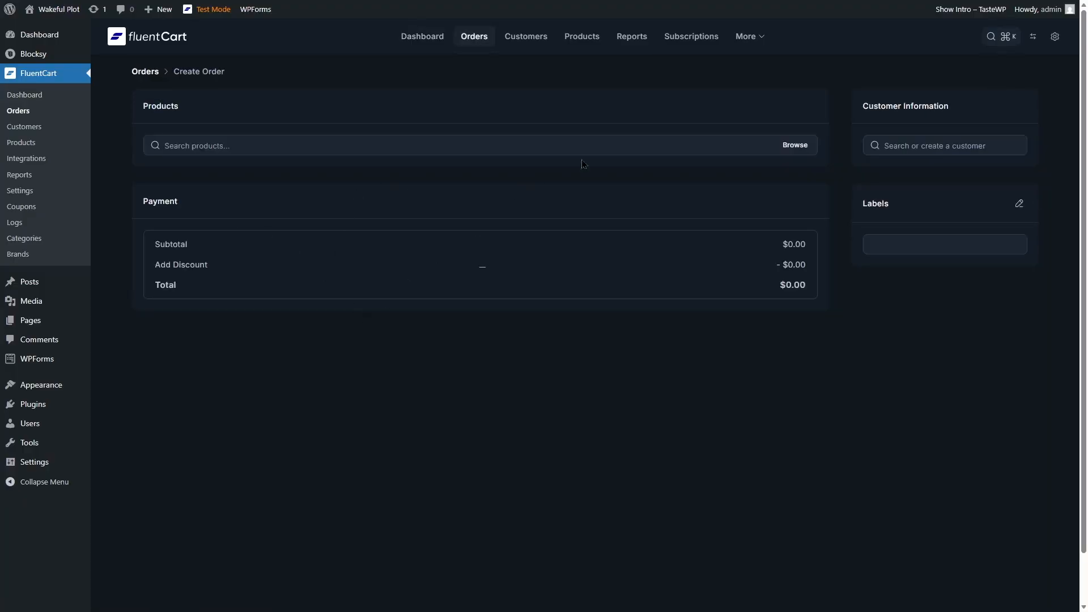
{"action": "left_click", "coordinate": [148, 72]}
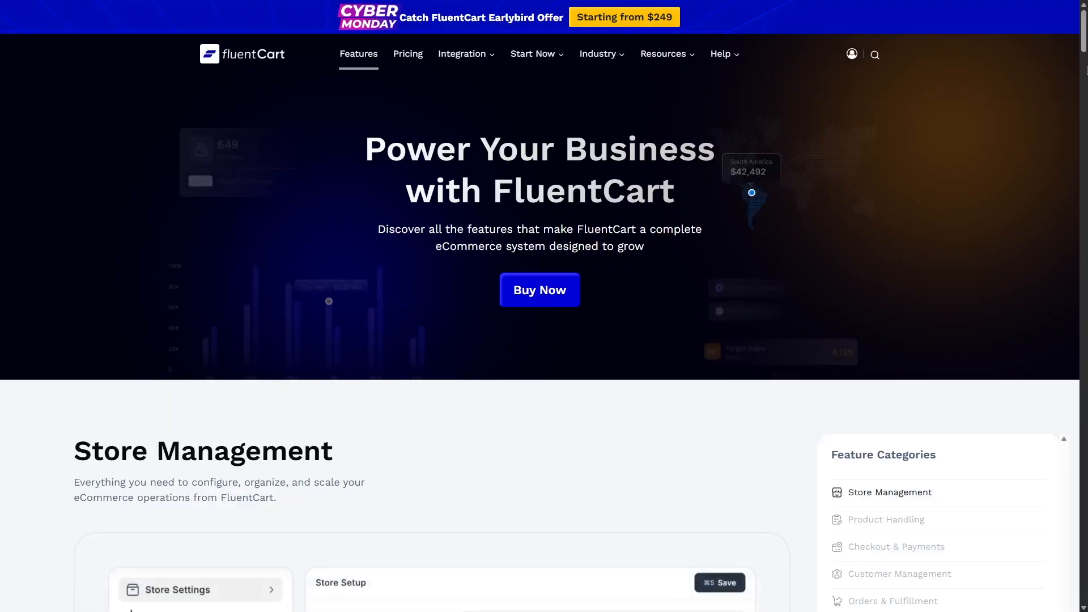
Step: View the Orders & Fulfillment category on the FluentCart website's features page
{"action": "scroll", "coordinate": [1068, 90], "scroll_direction": "down", "scroll_amount": 5}
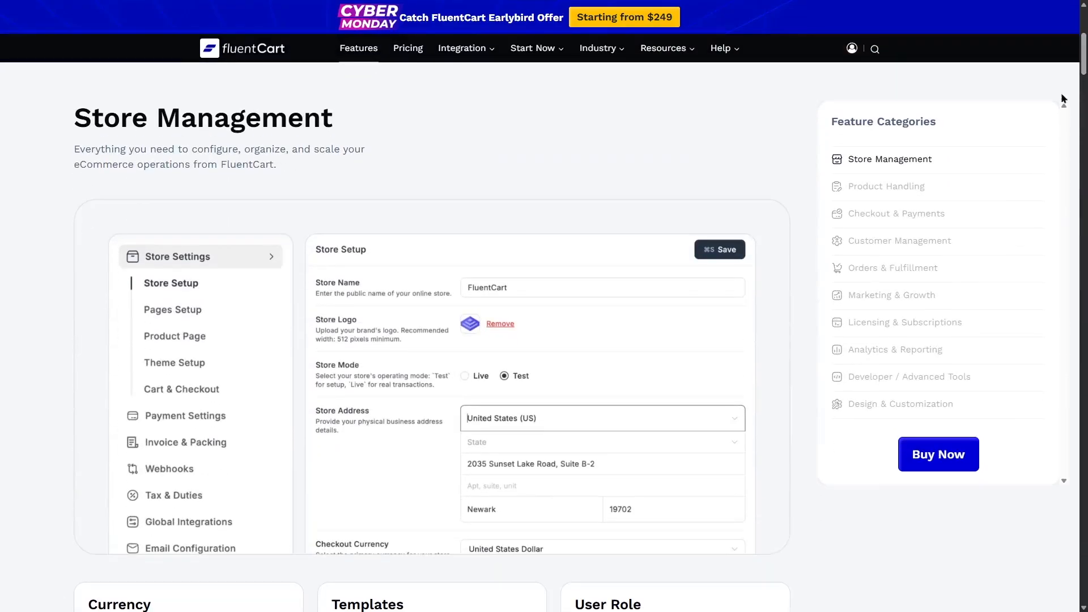
{"action": "left_click", "coordinate": [914, 267]}
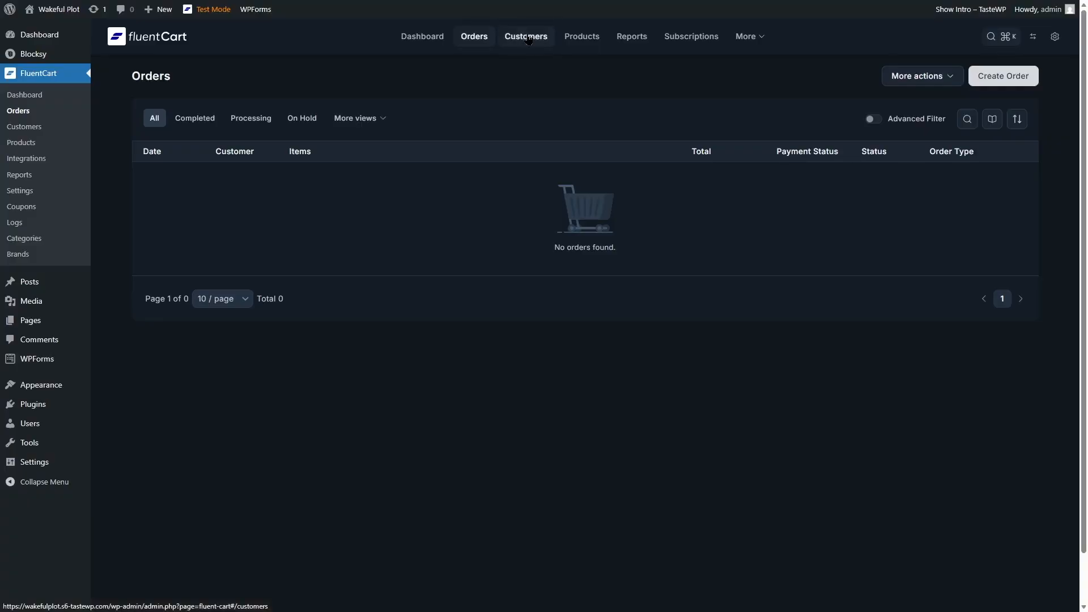
Step: Check the store's customer list and examine the Overview, Sales, Orders and Revenue reports
{"action": "left_click", "coordinate": [526, 38]}
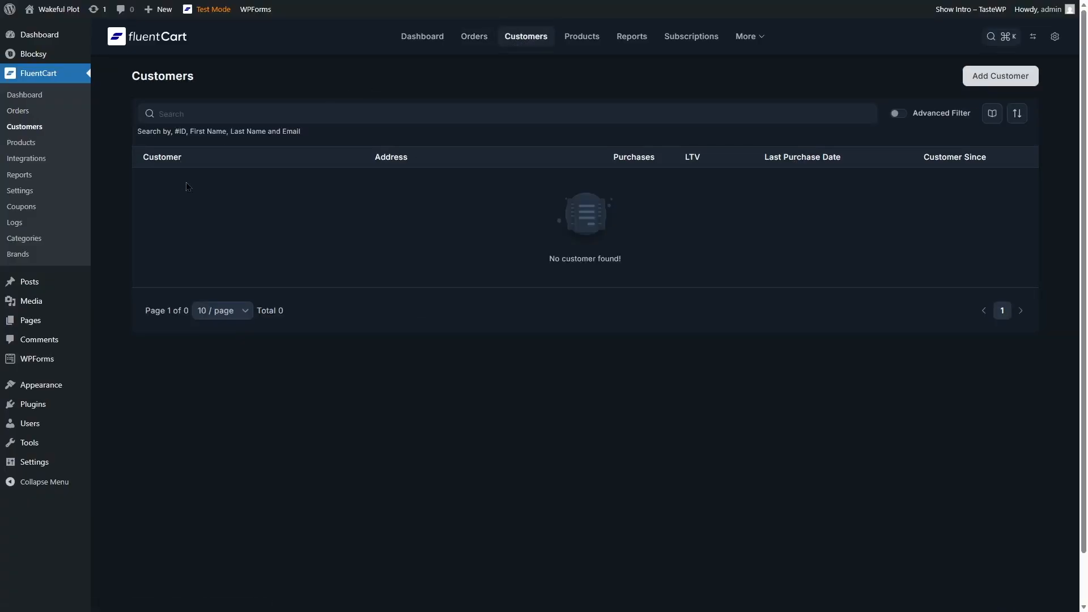
{"action": "left_click", "coordinate": [632, 36]}
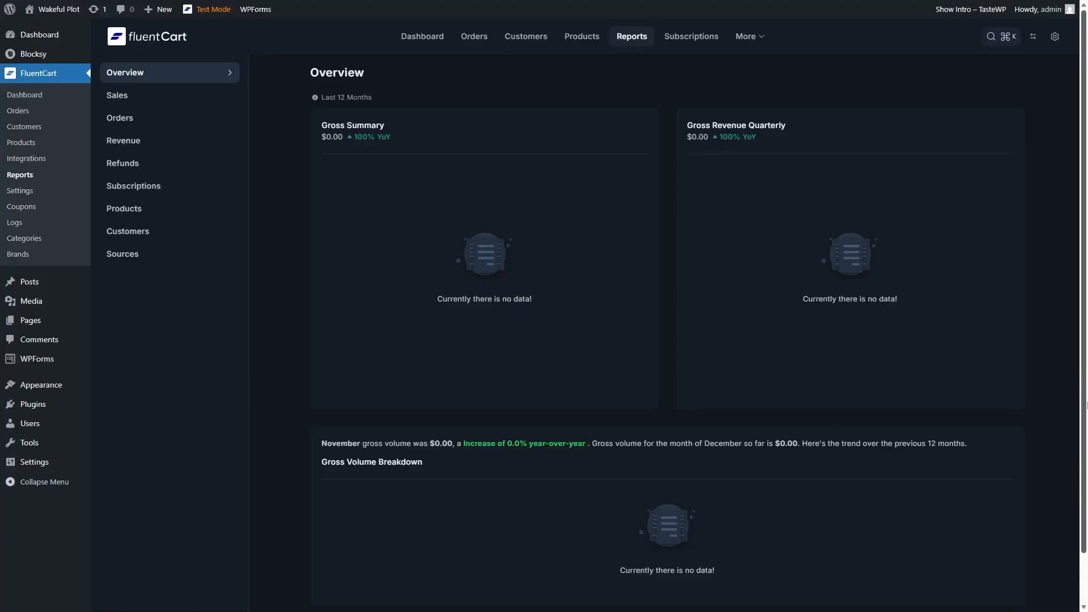
{"action": "left_click", "coordinate": [124, 100]}
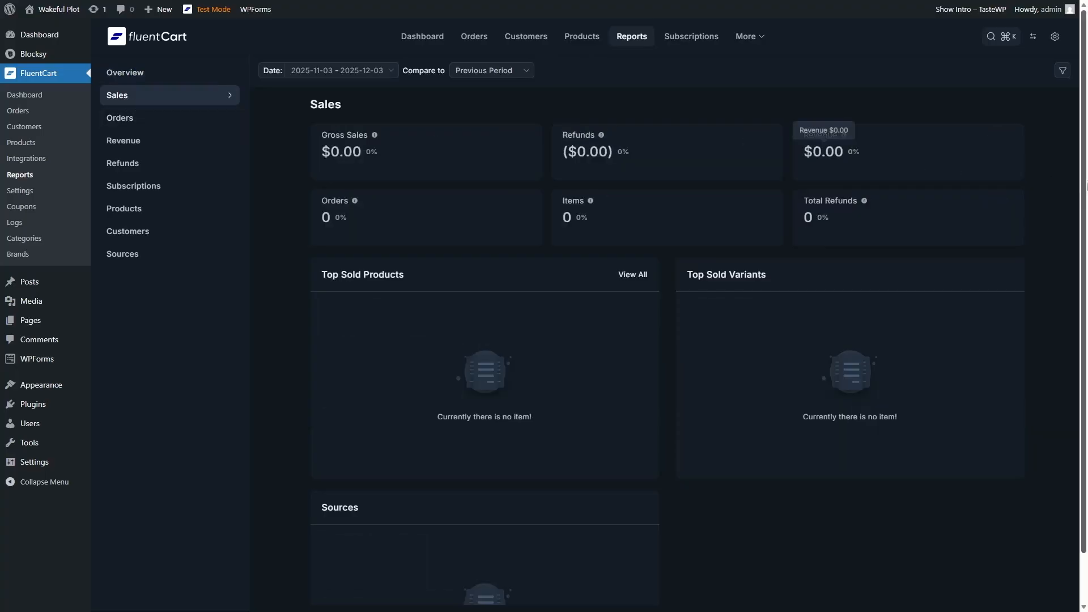
{"action": "left_click", "coordinate": [128, 127]}
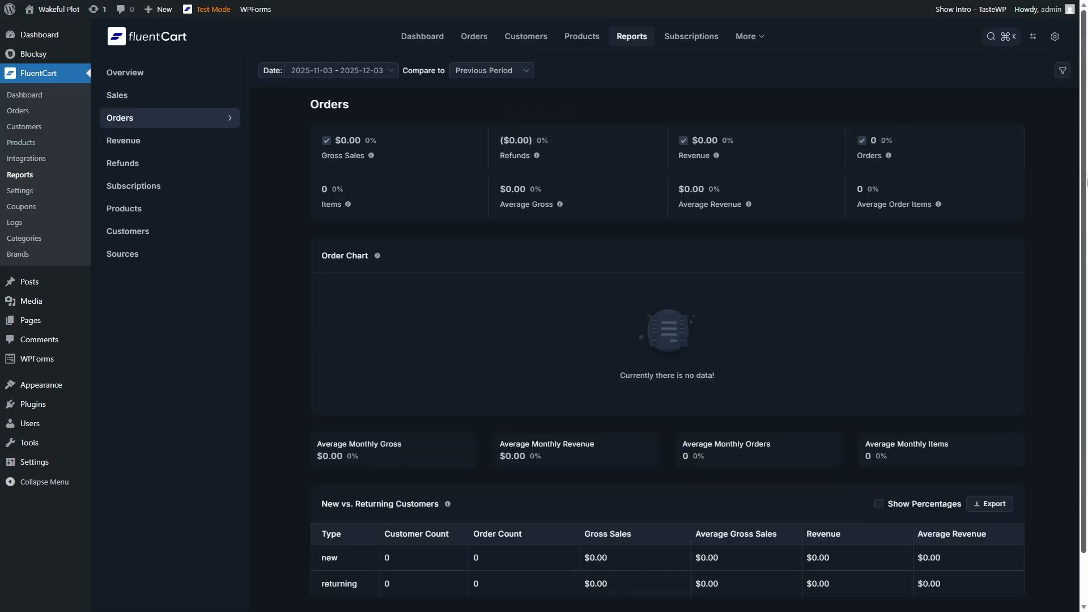
{"action": "left_click", "coordinate": [141, 146]}
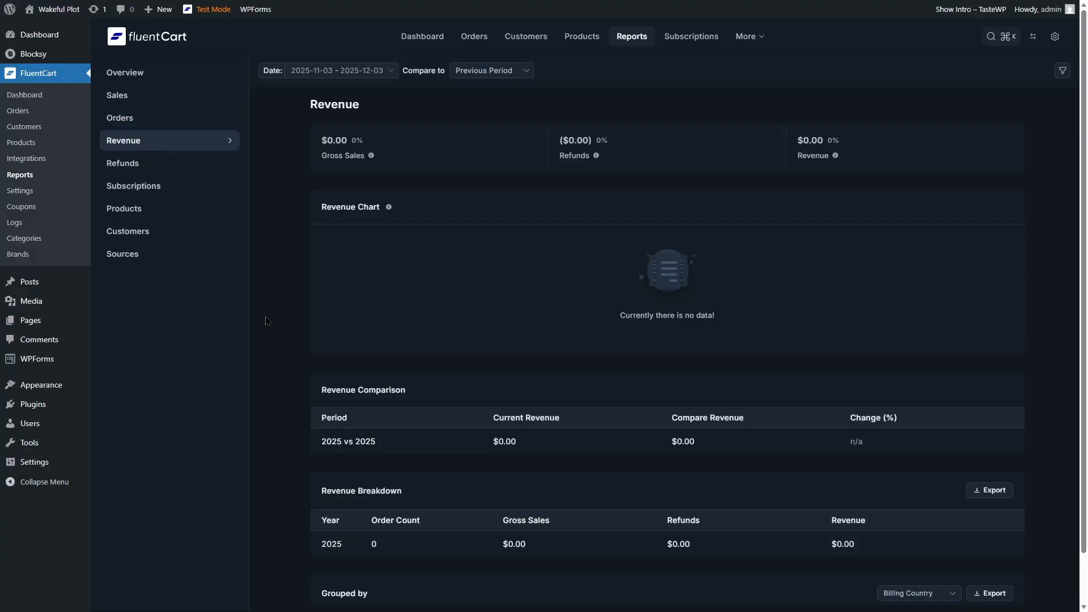
{"action": "scroll", "coordinate": [267, 340], "scroll_direction": "down", "scroll_amount": 4}
{"action": "scroll", "coordinate": [286, 218], "scroll_direction": "up", "scroll_amount": 4}
Step: Examine the Refunds, Subscriptions, Products, Customers and Sources reports
{"action": "left_click", "coordinate": [173, 166]}
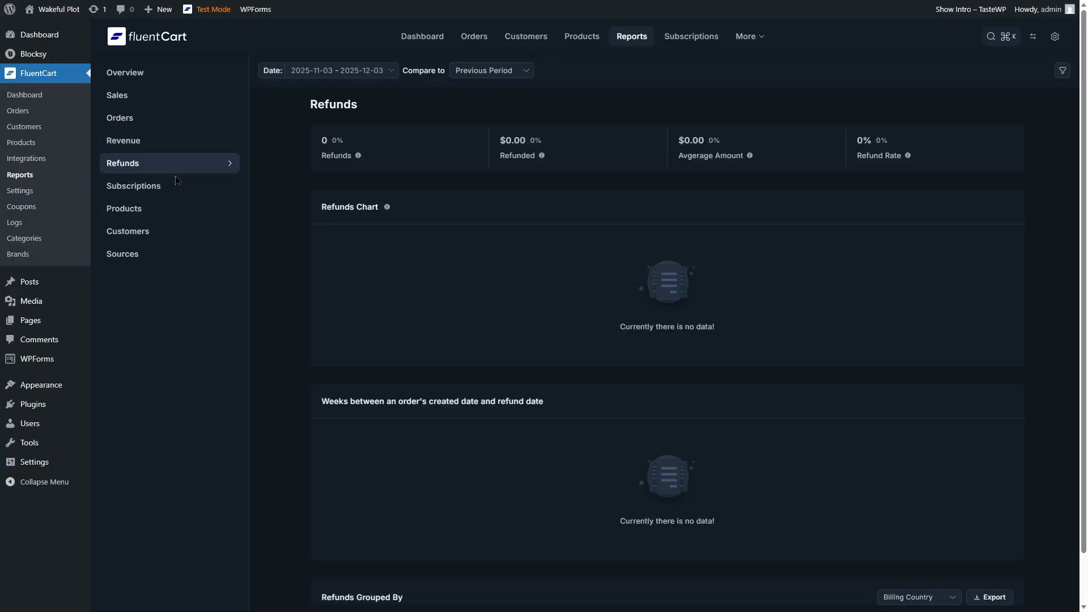
{"action": "scroll", "coordinate": [288, 318], "scroll_direction": "down", "scroll_amount": 4}
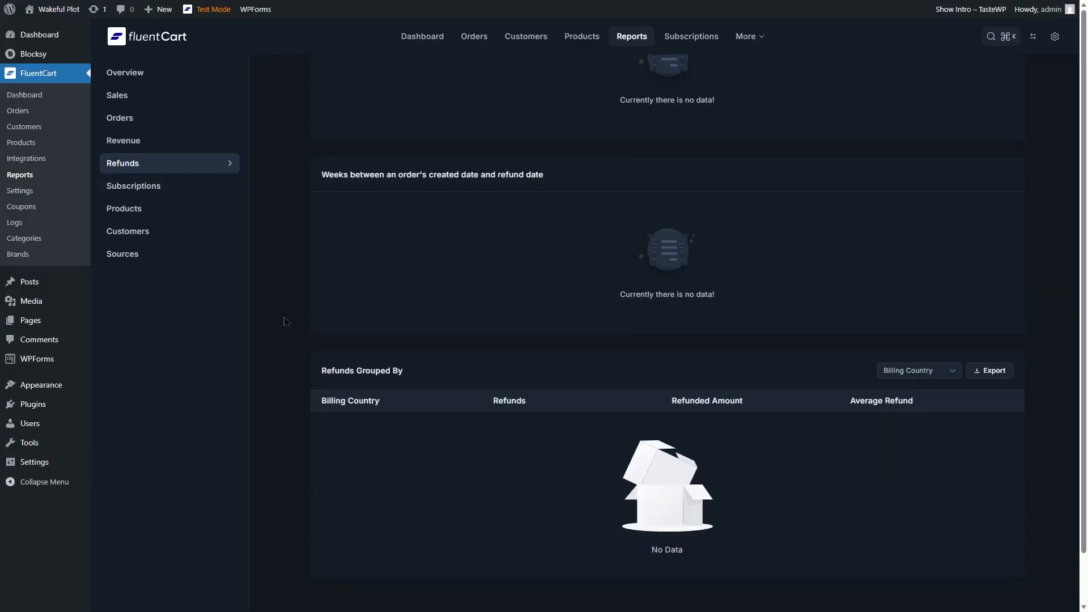
{"action": "left_click", "coordinate": [182, 187]}
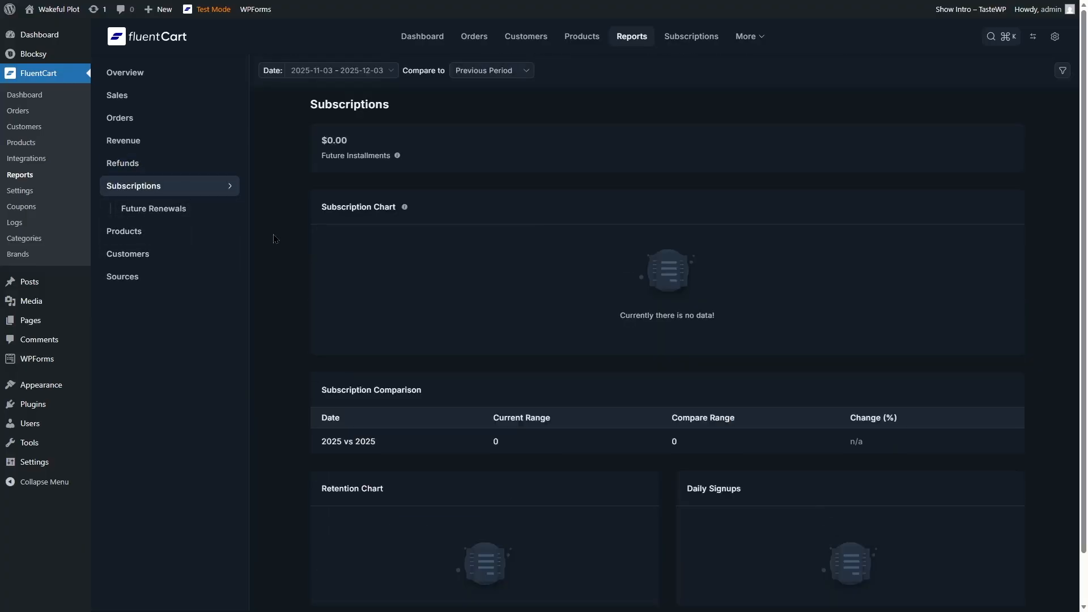
{"action": "scroll", "coordinate": [271, 303], "scroll_direction": "down", "scroll_amount": 1}
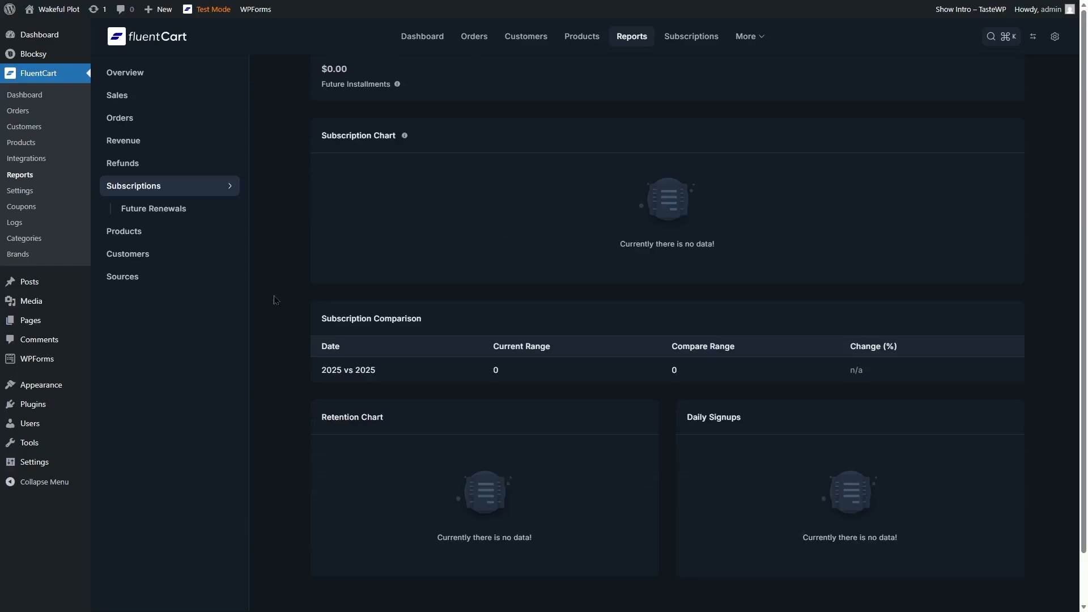
{"action": "left_click", "coordinate": [189, 234]}
{"action": "scroll", "coordinate": [278, 214], "scroll_direction": "down", "scroll_amount": 4}
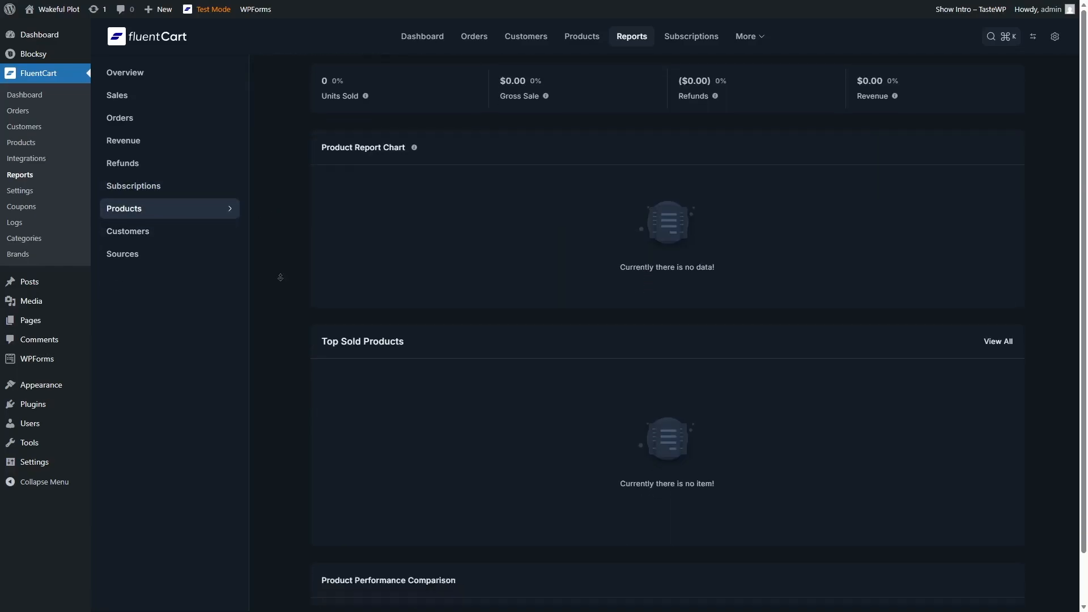
{"action": "left_click", "coordinate": [188, 232]}
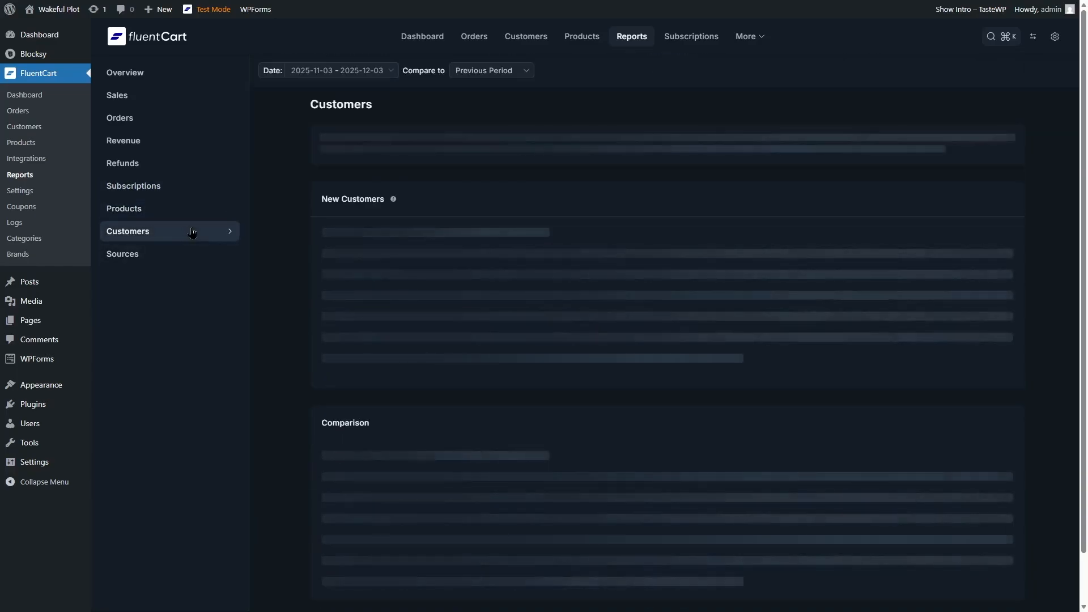
{"action": "left_click", "coordinate": [188, 261]}
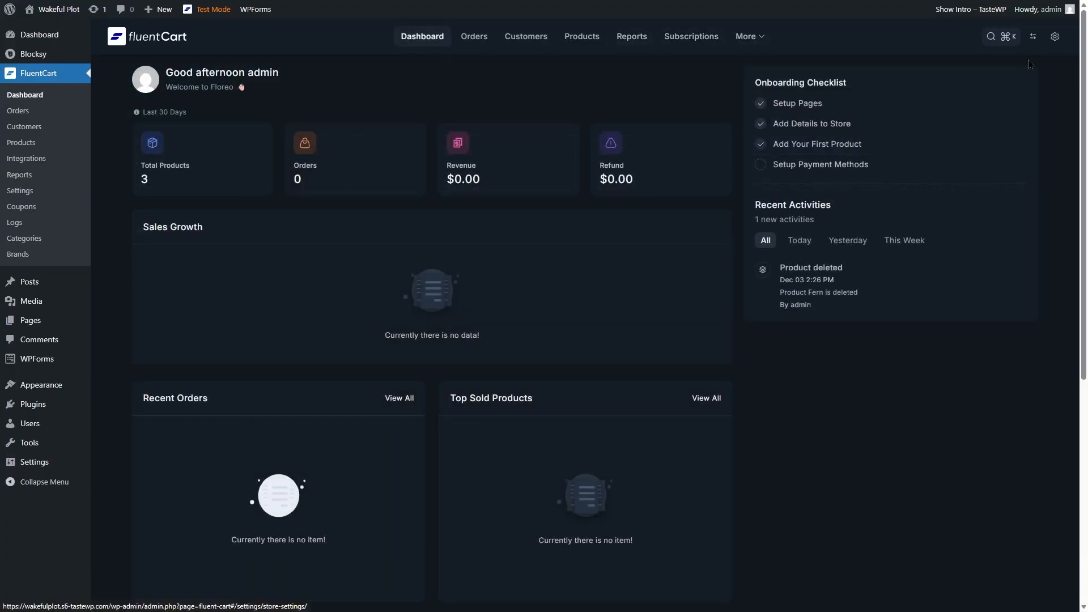
Step: Open the store settings and examine the Store Setup, Pages Setup, Product Page, Cart & Checkout and Checkout Fields pages
{"action": "left_click", "coordinate": [1056, 38]}
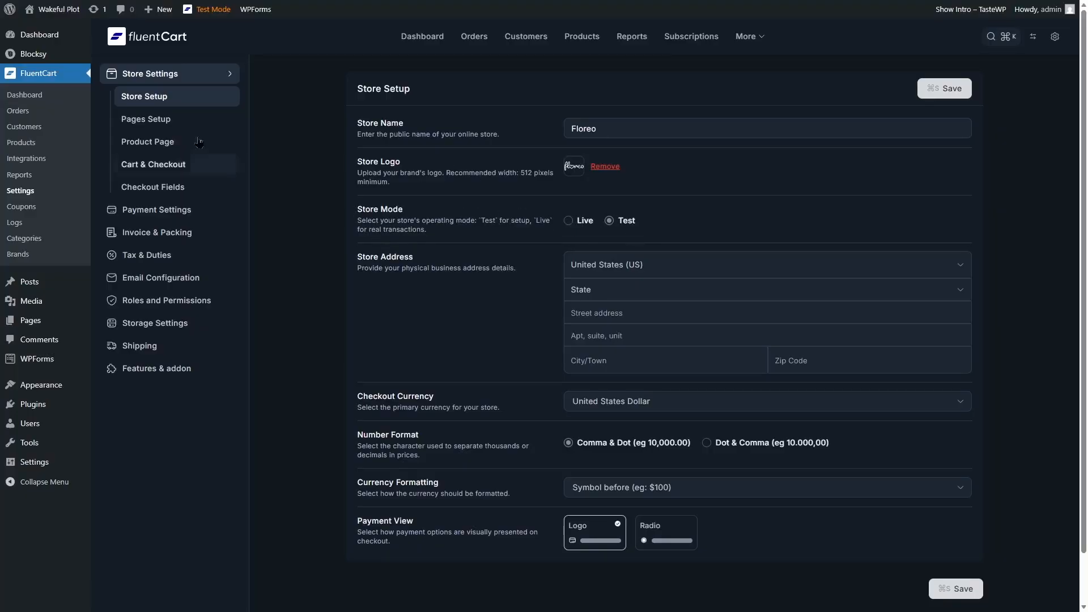
{"action": "left_click", "coordinate": [170, 123]}
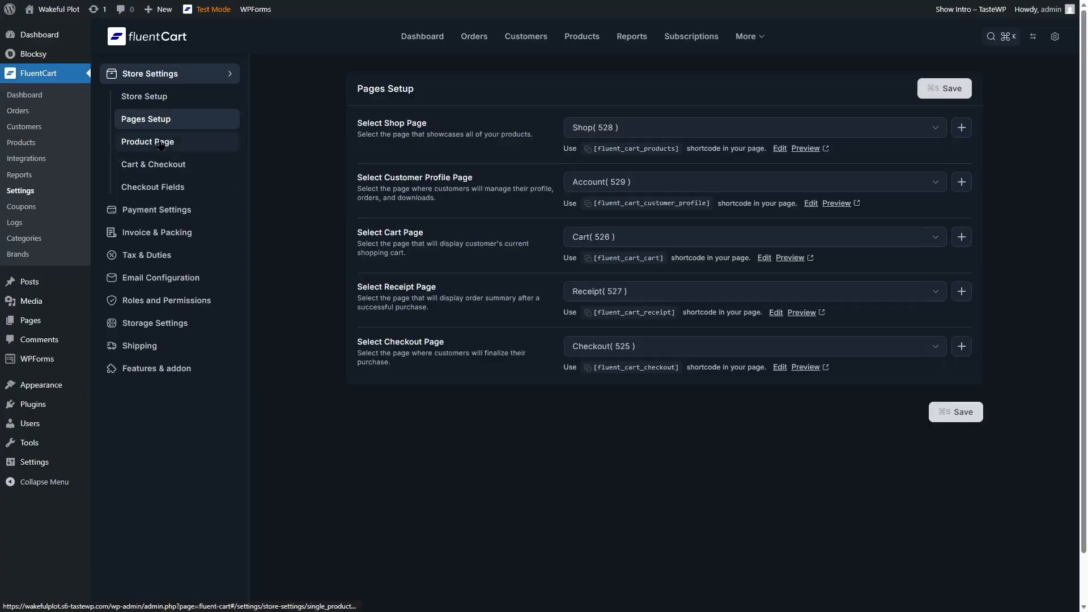
{"action": "left_click", "coordinate": [170, 143]}
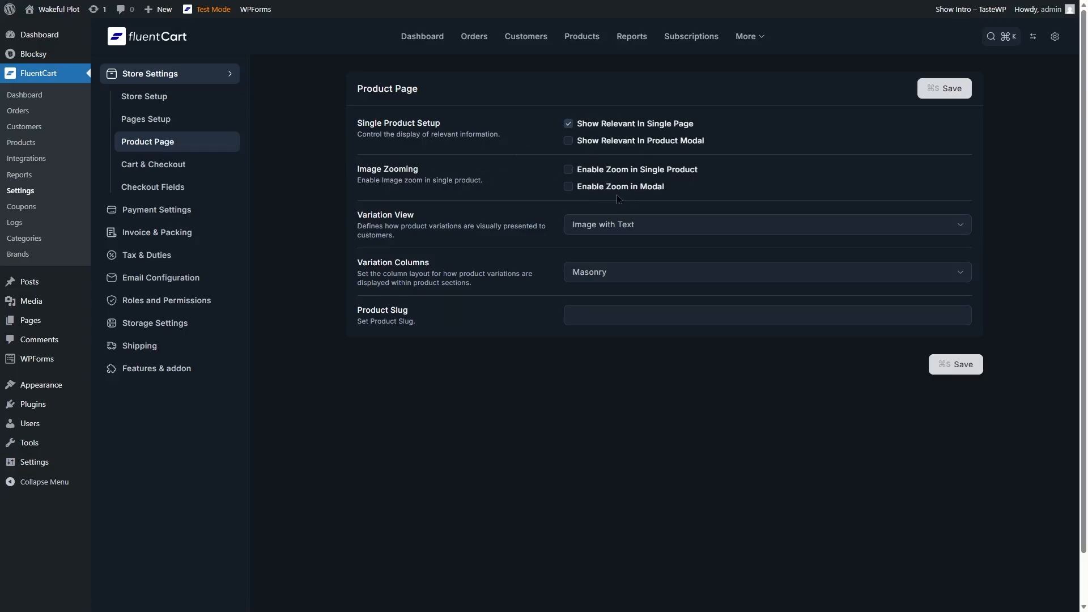
{"action": "left_click", "coordinate": [146, 169]}
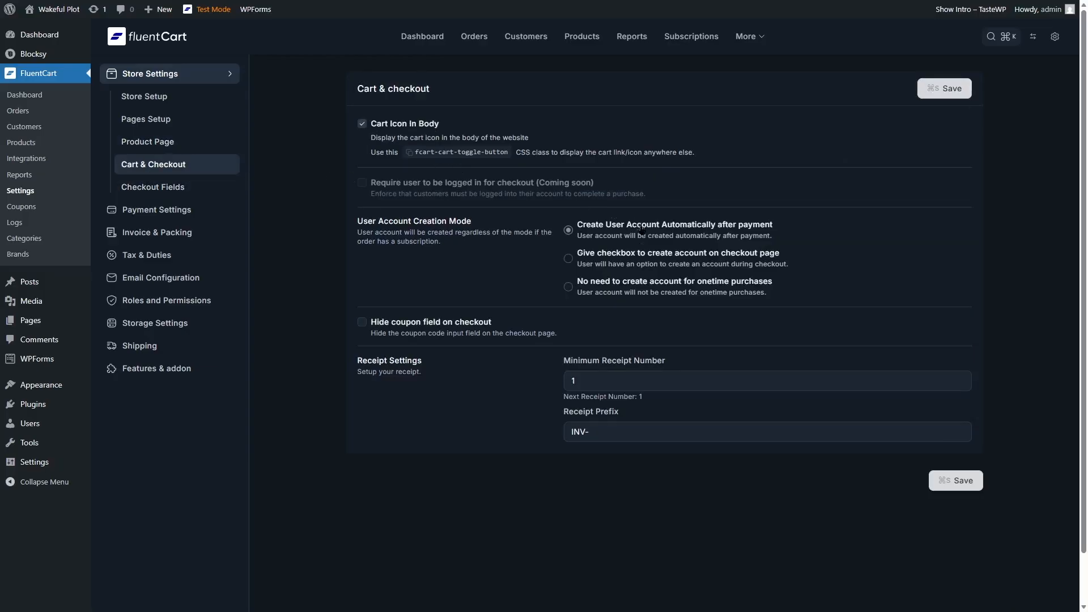
{"action": "left_click", "coordinate": [151, 193]}
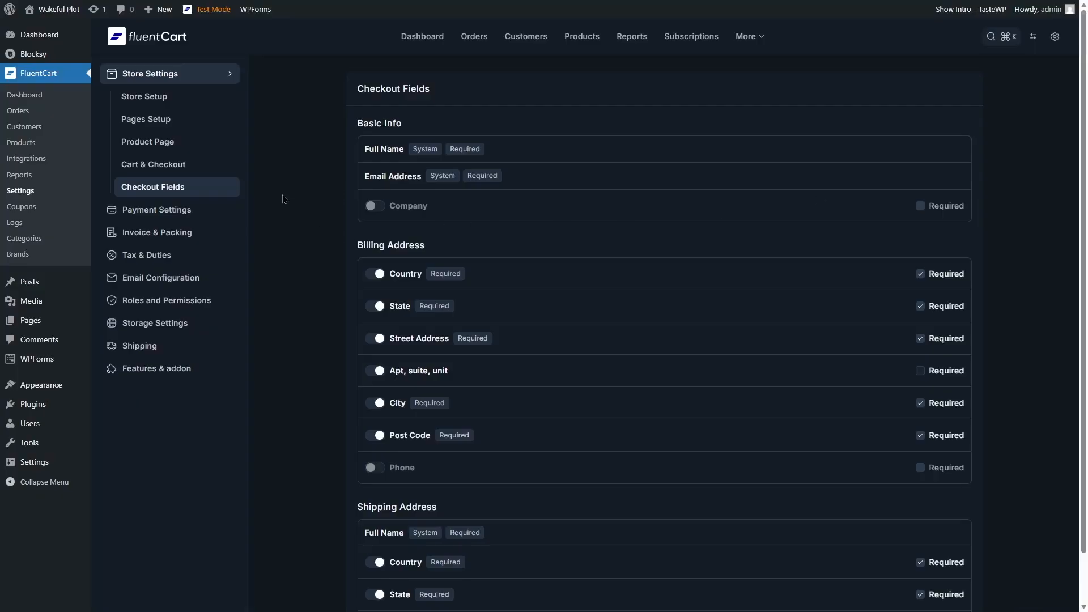
Step: Examine the full list of payment gateways in Payment Settings
{"action": "left_click", "coordinate": [189, 210]}
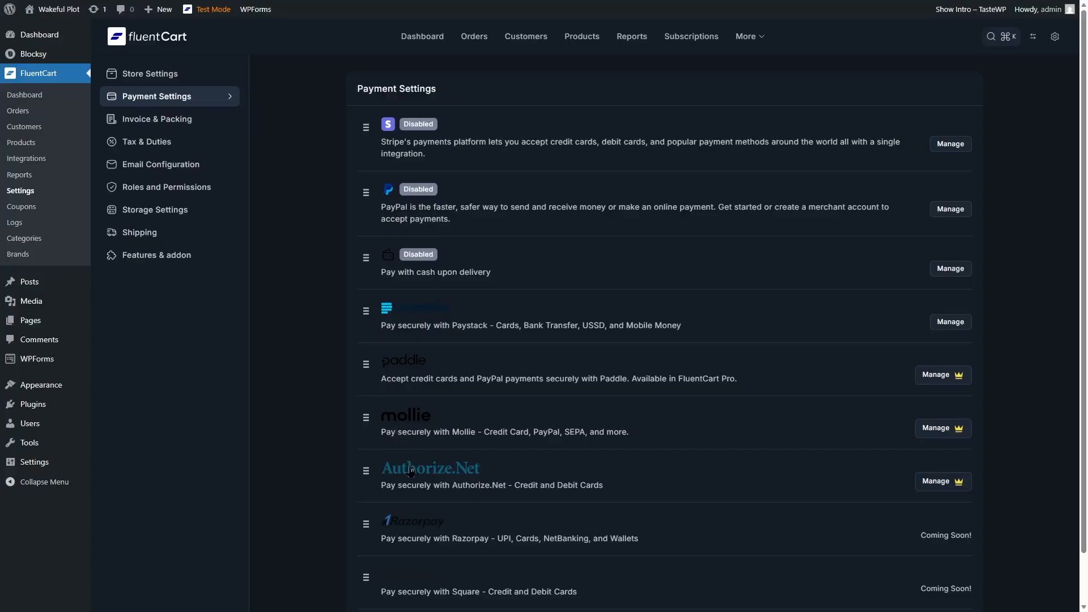
{"action": "scroll", "coordinate": [374, 487], "scroll_direction": "down", "scroll_amount": 2}
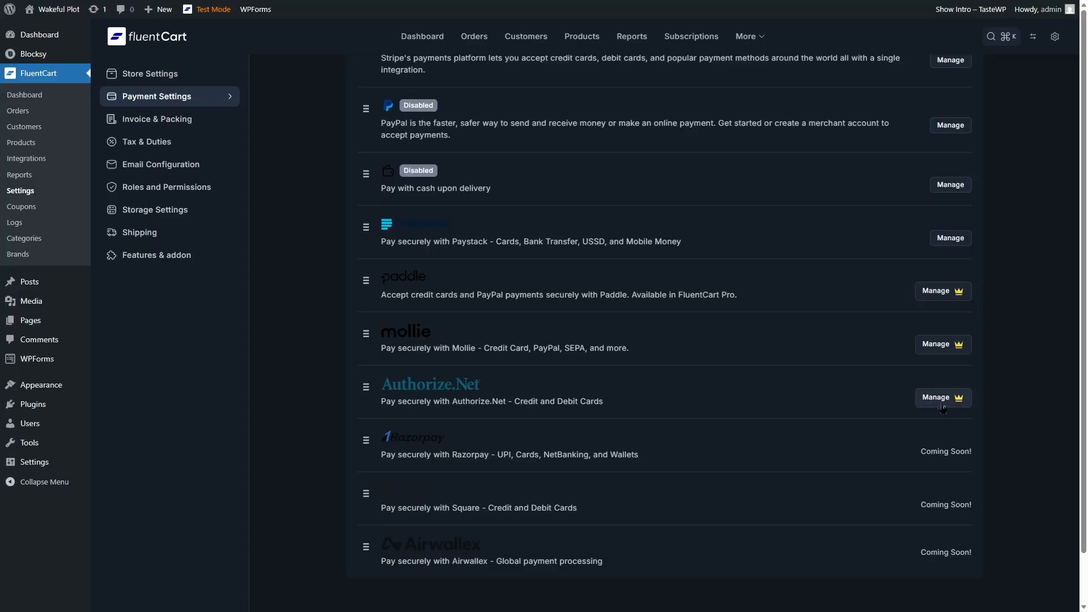
{"action": "scroll", "coordinate": [1026, 356], "scroll_direction": "up", "scroll_amount": 2}
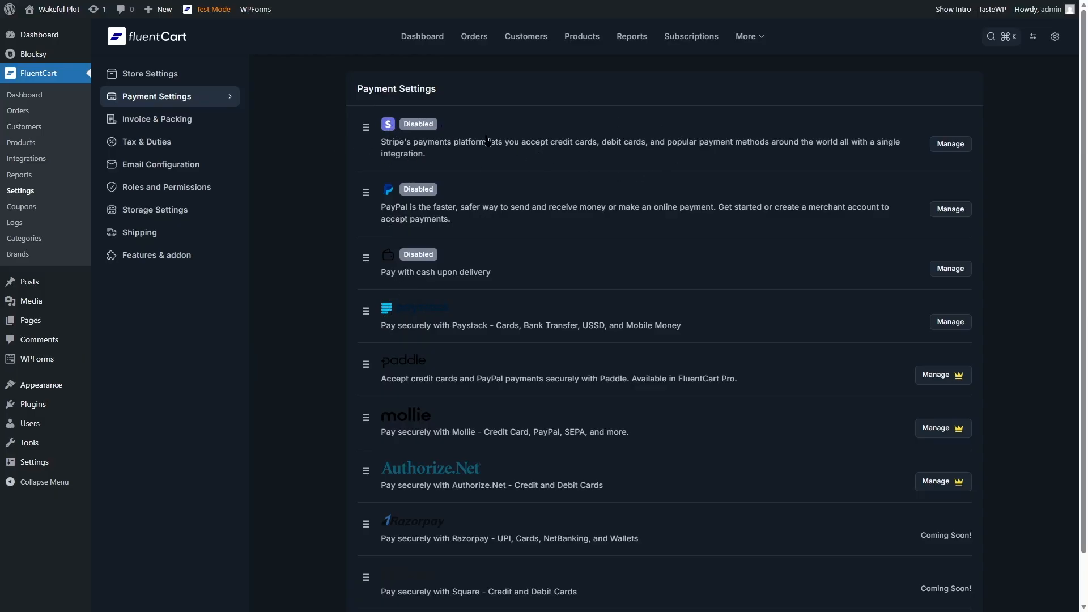
Step: Examine the invoice, packing slip and delivery slip templates in the Invoice & Packing settings
{"action": "left_click", "coordinate": [164, 127]}
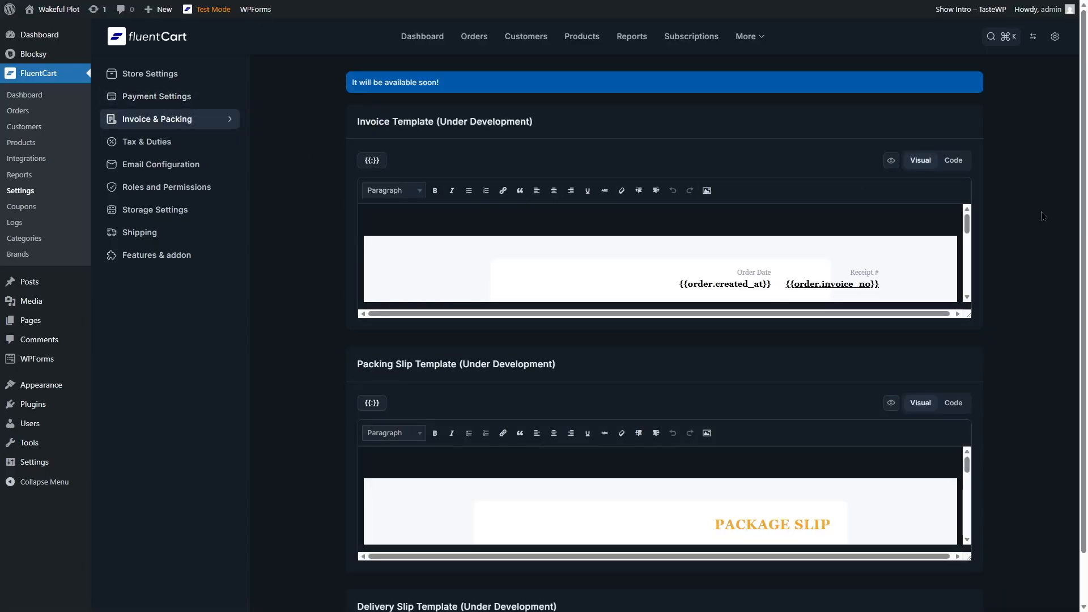
{"action": "mouse_move", "coordinate": [968, 222]}
{"action": "left_mouse_down"}
{"action": "mouse_move", "coordinate": [968, 246]}
{"action": "mouse_move", "coordinate": [970, 219]}
{"action": "left_mouse_up"}
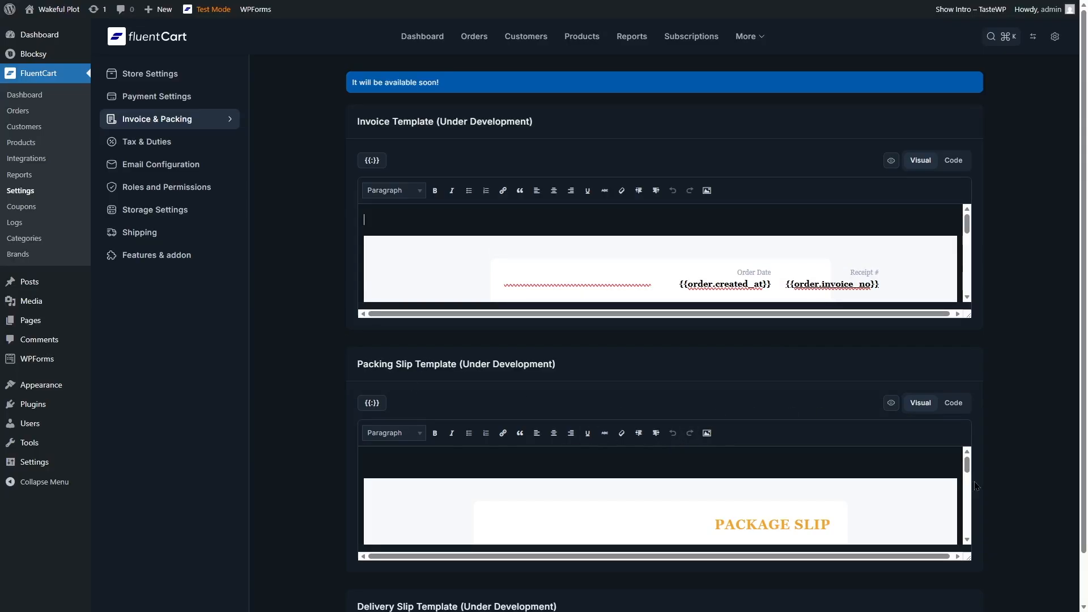
{"action": "mouse_move", "coordinate": [968, 471]}
{"action": "left_mouse_down"}
{"action": "mouse_move", "coordinate": [969, 525]}
{"action": "mouse_move", "coordinate": [969, 460]}
{"action": "left_mouse_up"}
{"action": "scroll", "coordinate": [1015, 356], "scroll_direction": "down", "scroll_amount": 5}
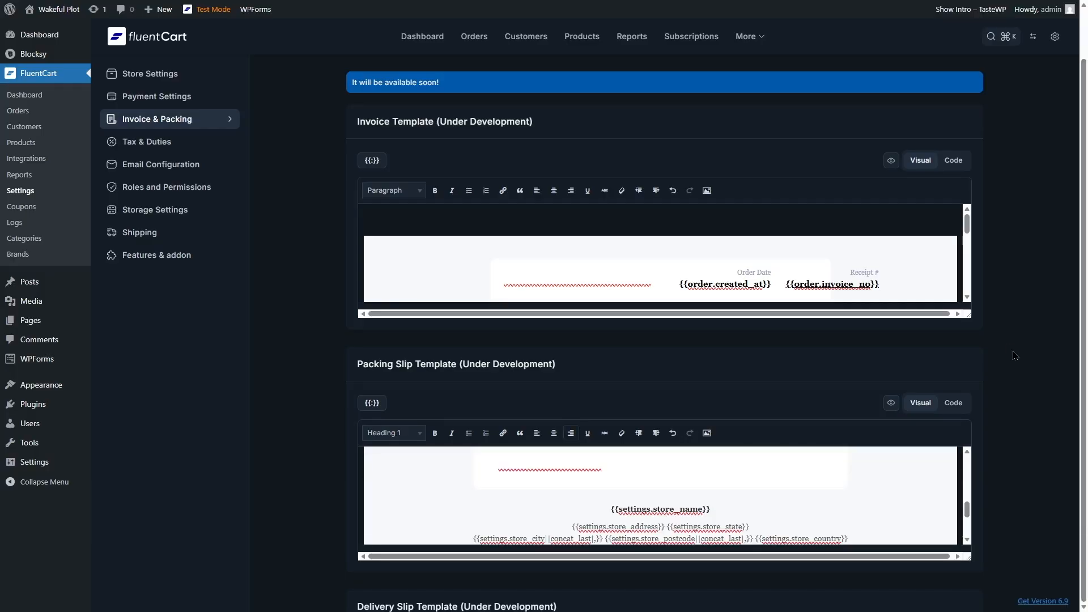
{"action": "scroll", "coordinate": [1014, 356], "scroll_direction": "down", "scroll_amount": 8}
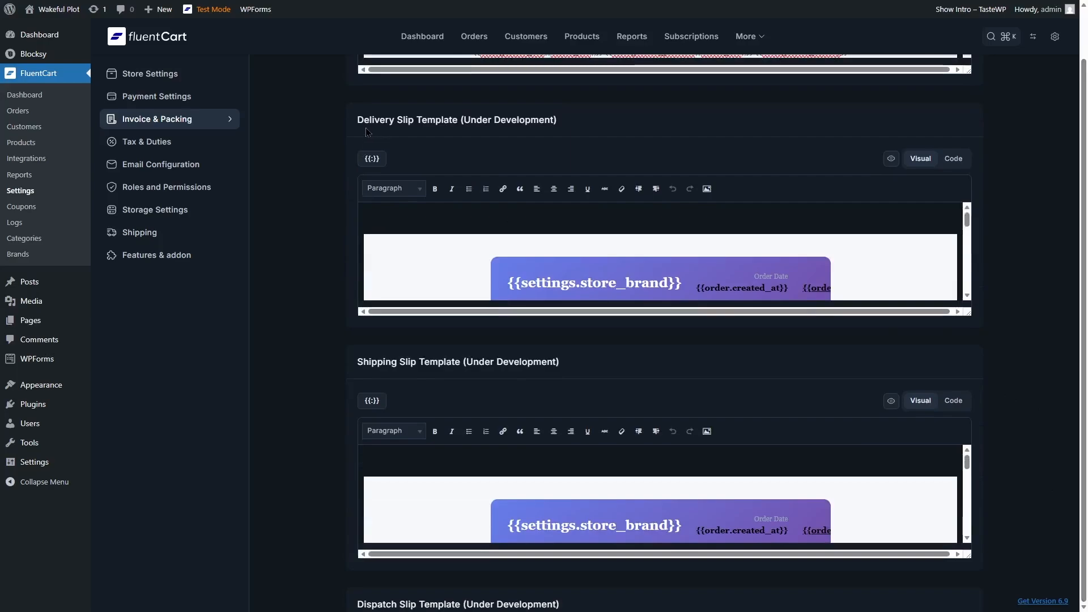
{"action": "left_click_drag", "start_coordinate": [968, 223], "coordinate": [969, 270]}
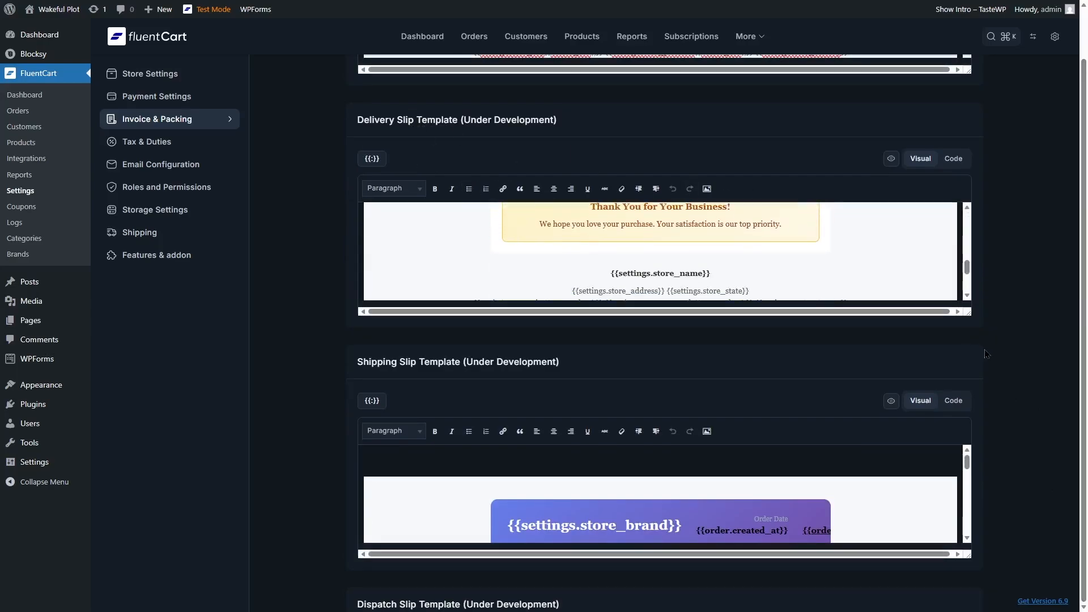
Step: Examine the order shortcodes available for the shipping slip template and return to the start of the template settings
{"action": "left_click", "coordinate": [372, 400]}
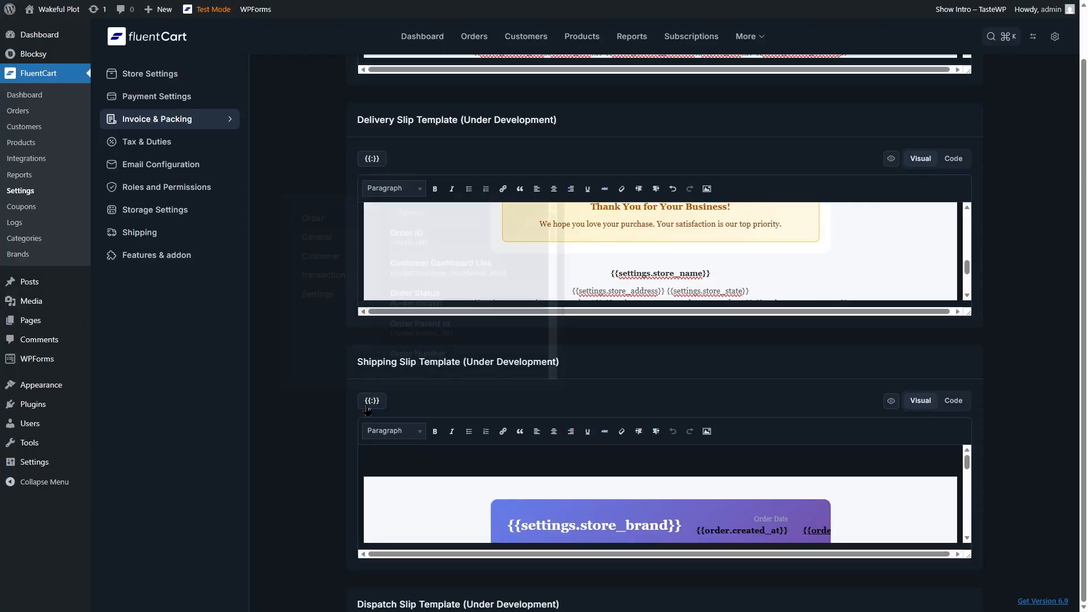
{"action": "scroll", "coordinate": [554, 238], "scroll_direction": "down", "scroll_amount": 5}
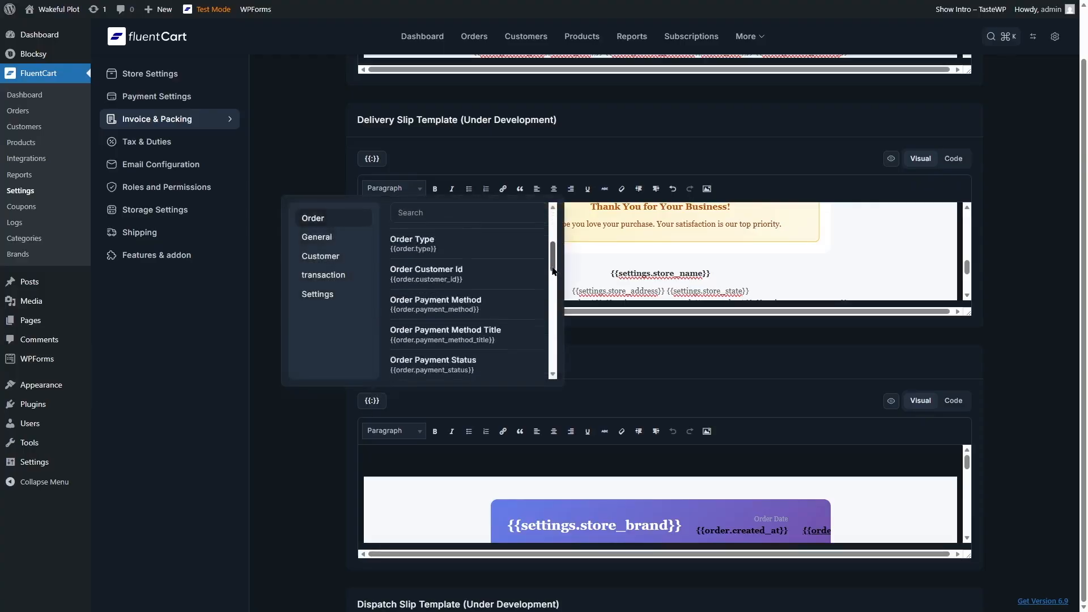
{"action": "scroll", "coordinate": [554, 239], "scroll_direction": "up", "scroll_amount": 5}
{"action": "mouse_move", "coordinate": [968, 463]}
{"action": "left_mouse_down"}
{"action": "mouse_move", "coordinate": [968, 509]}
{"action": "mouse_move", "coordinate": [969, 460]}
{"action": "left_mouse_up"}
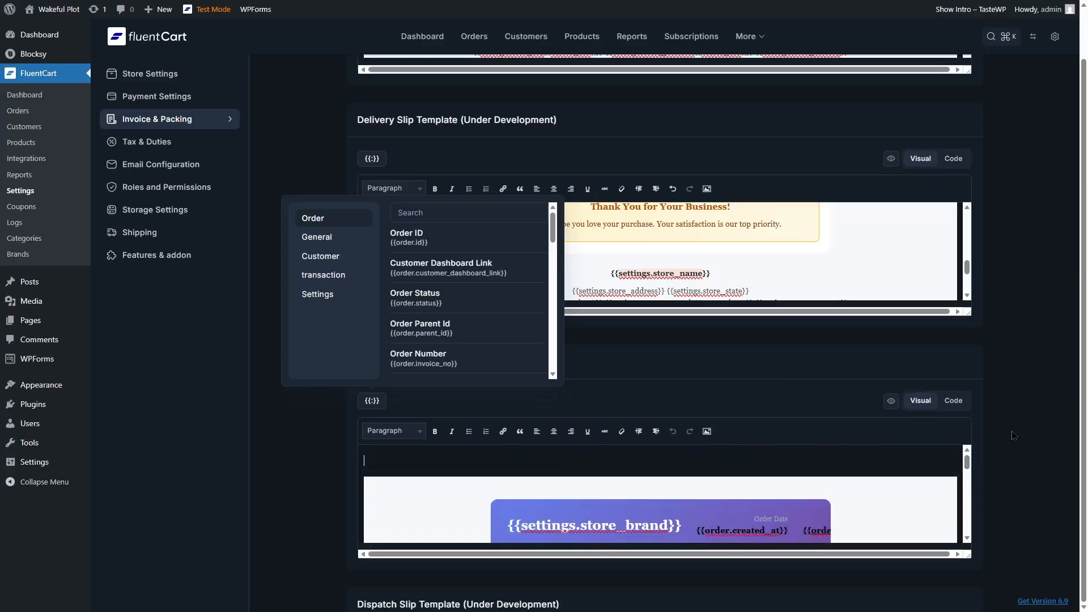
{"action": "middle_click", "coordinate": [1012, 432]}
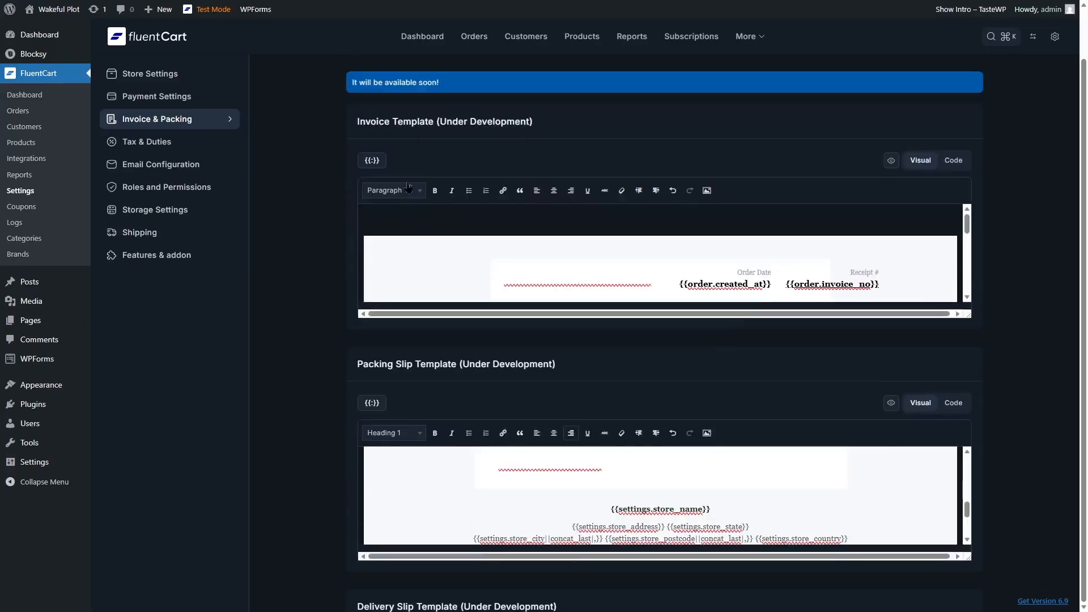
Step: Switch on tax temporarily to examine the calculation basis and EU VAT number options, and switch both off again
{"action": "left_click", "coordinate": [169, 143]}
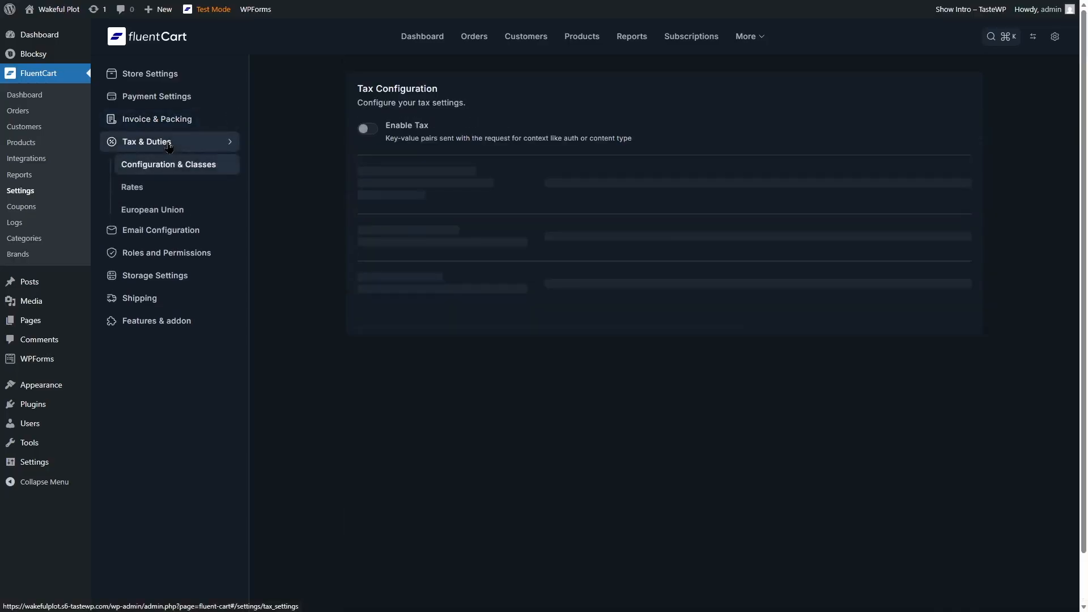
{"action": "left_click", "coordinate": [368, 129]}
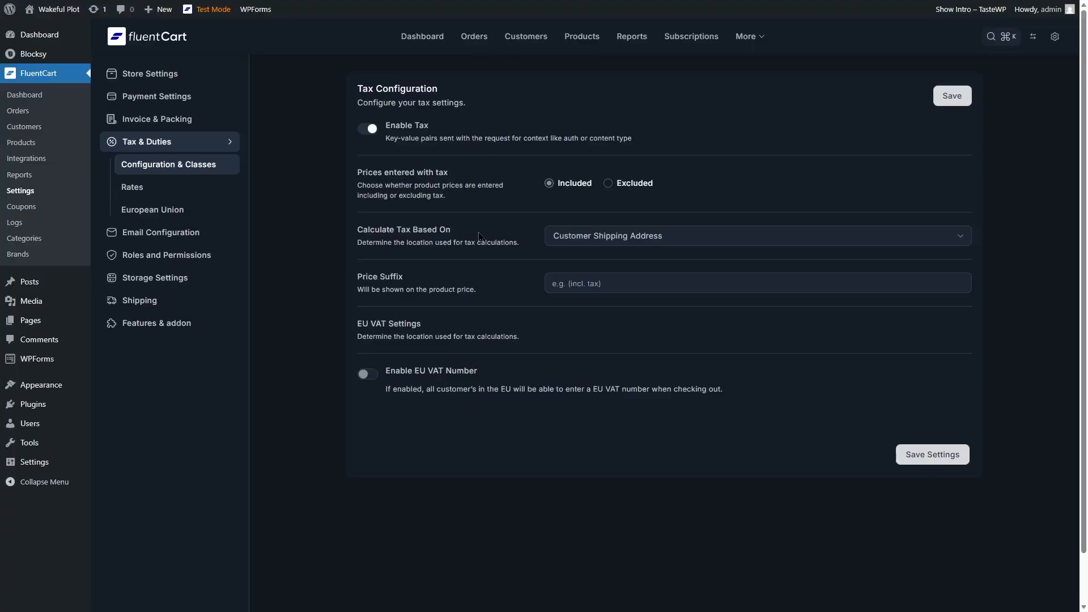
{"action": "left_click", "coordinate": [615, 237]}
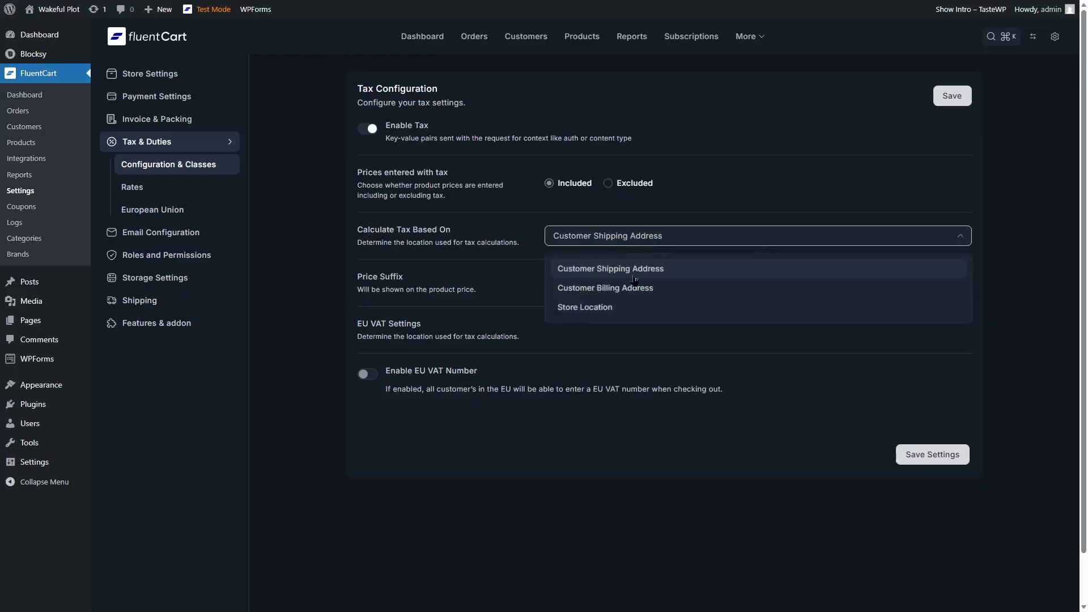
{"action": "left_click", "coordinate": [312, 311]}
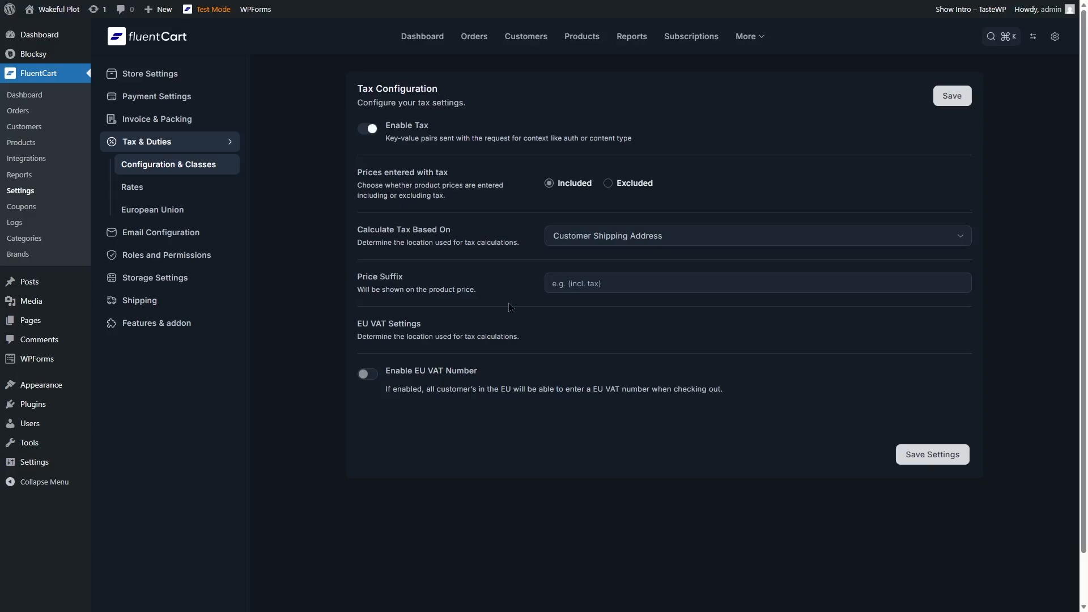
{"action": "left_click", "coordinate": [368, 374]}
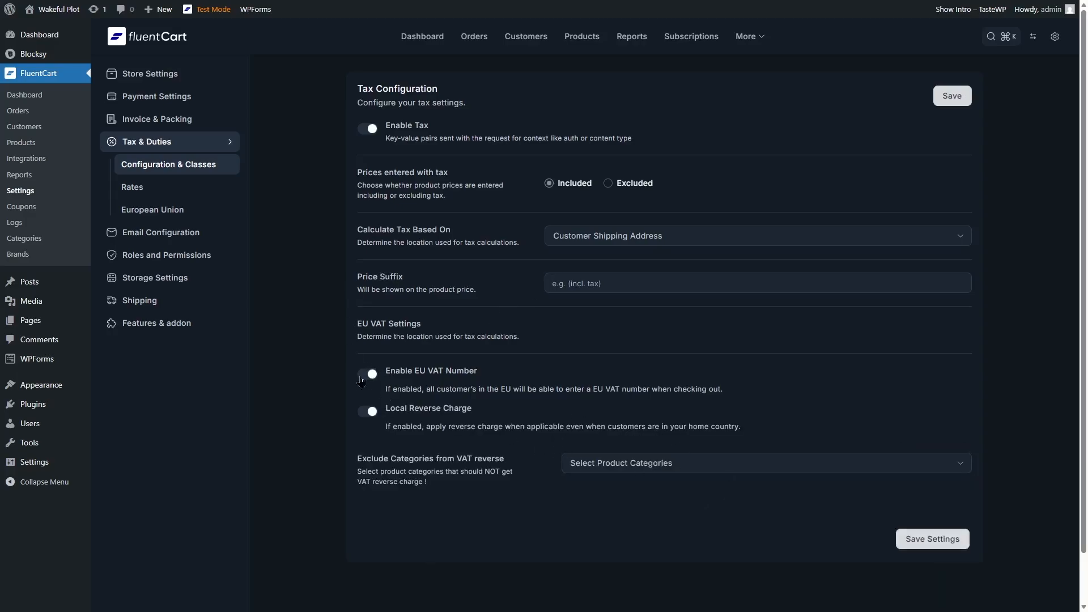
{"action": "left_click", "coordinate": [363, 377]}
{"action": "left_click", "coordinate": [366, 129]}
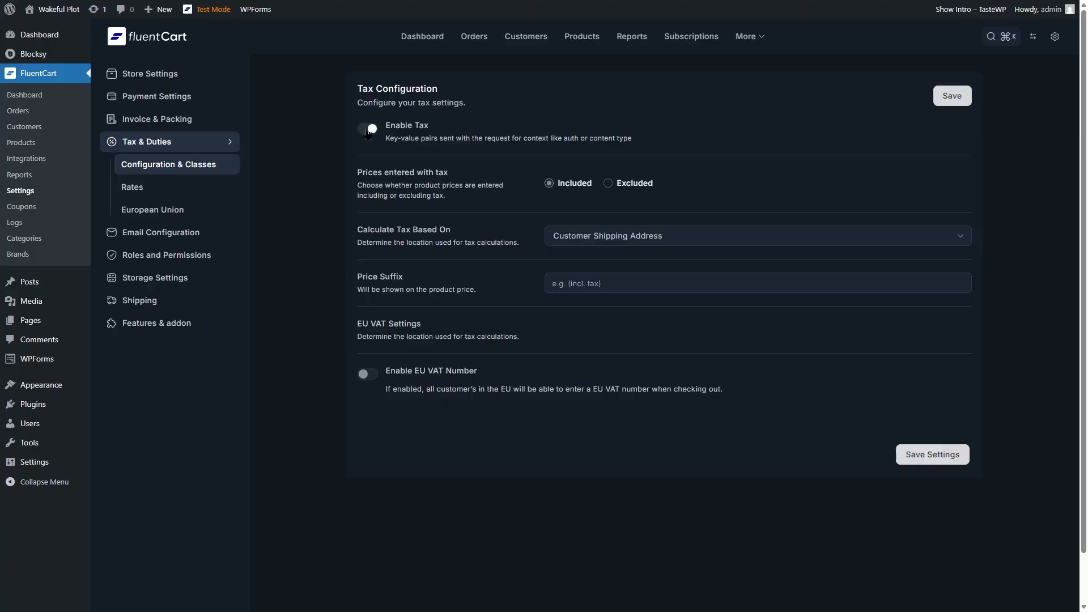
Step: Check the tax rate country choices without adding one, and view the European Union VAT collection options
{"action": "left_click", "coordinate": [197, 192]}
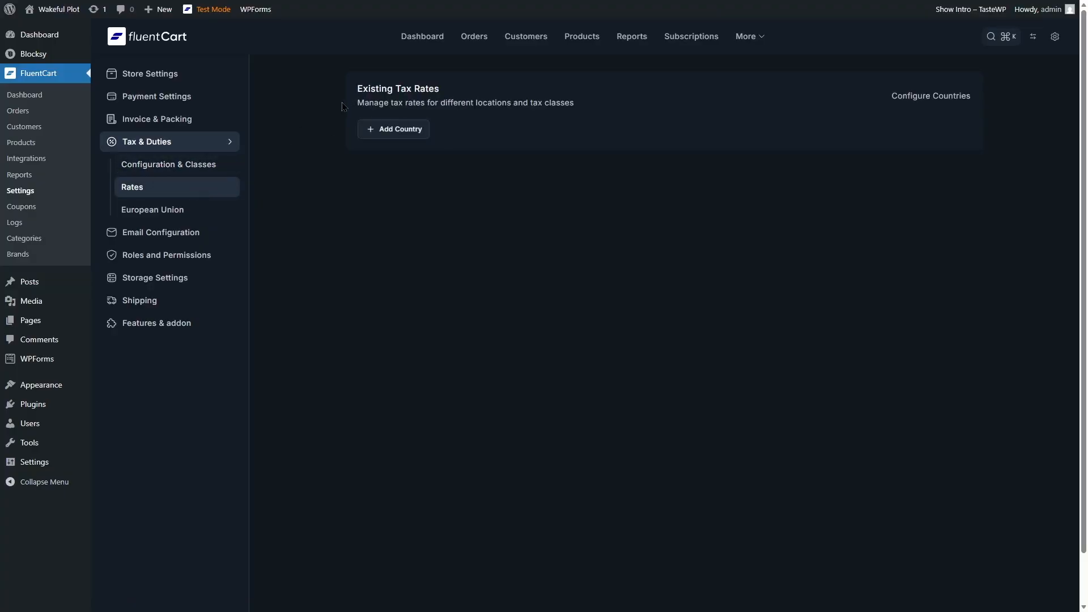
{"action": "left_click", "coordinate": [387, 131]}
{"action": "left_click", "coordinate": [509, 343]}
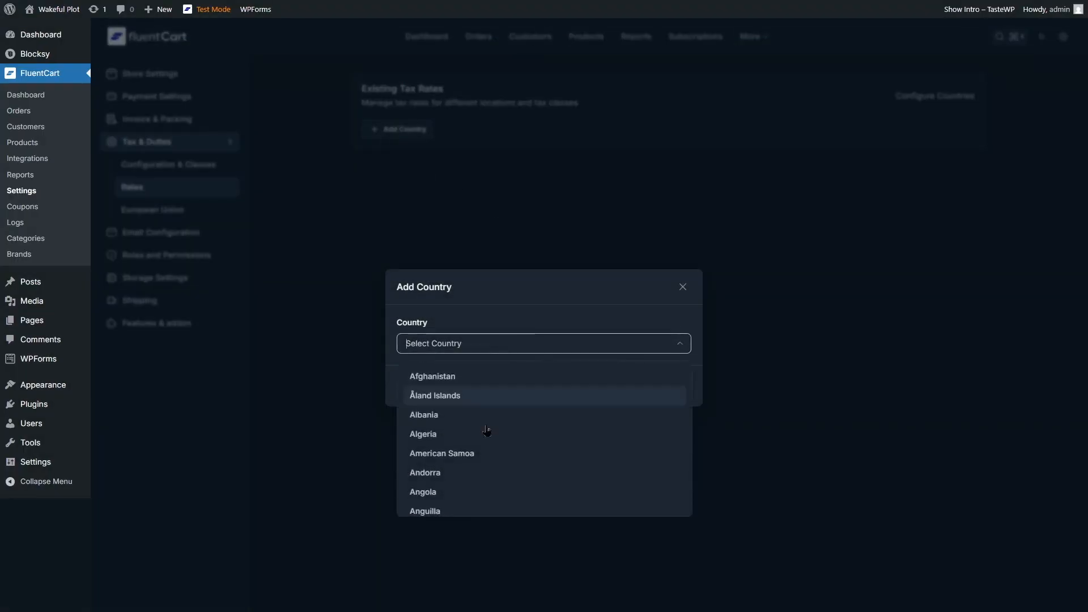
{"action": "left_click", "coordinate": [806, 377]}
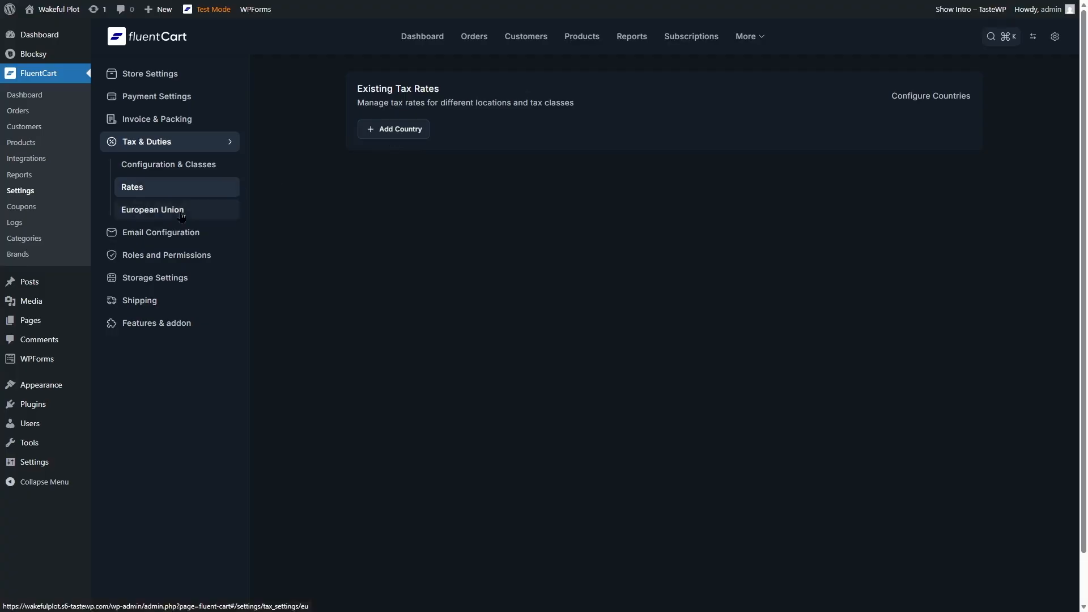
{"action": "left_click", "coordinate": [223, 207]}
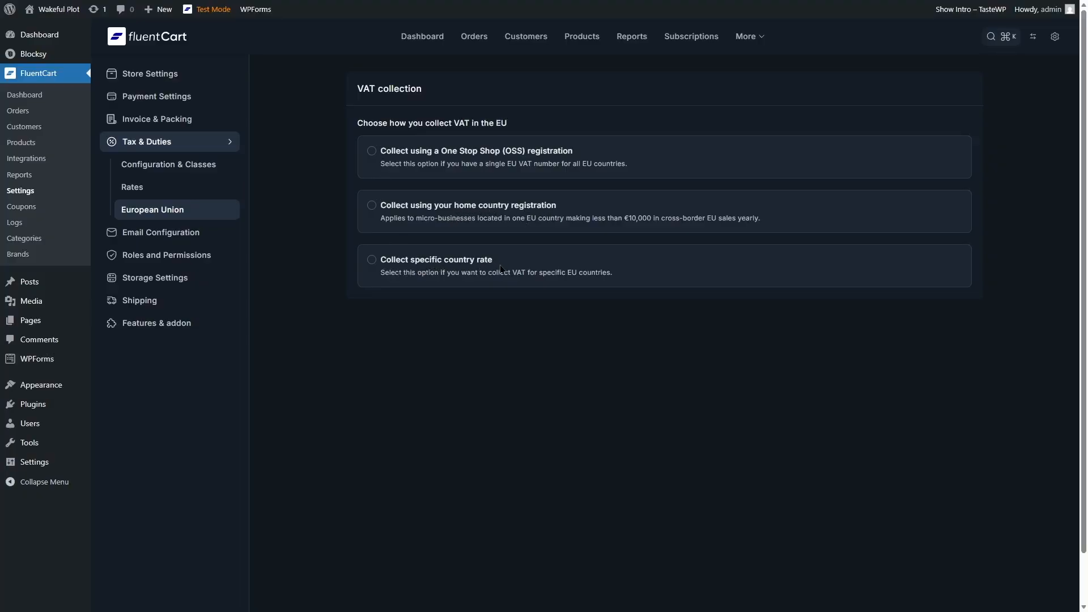
Step: Examine the mailing settings, the shortcodes available for the email footer, and the list of email notifications
{"action": "left_click", "coordinate": [193, 232]}
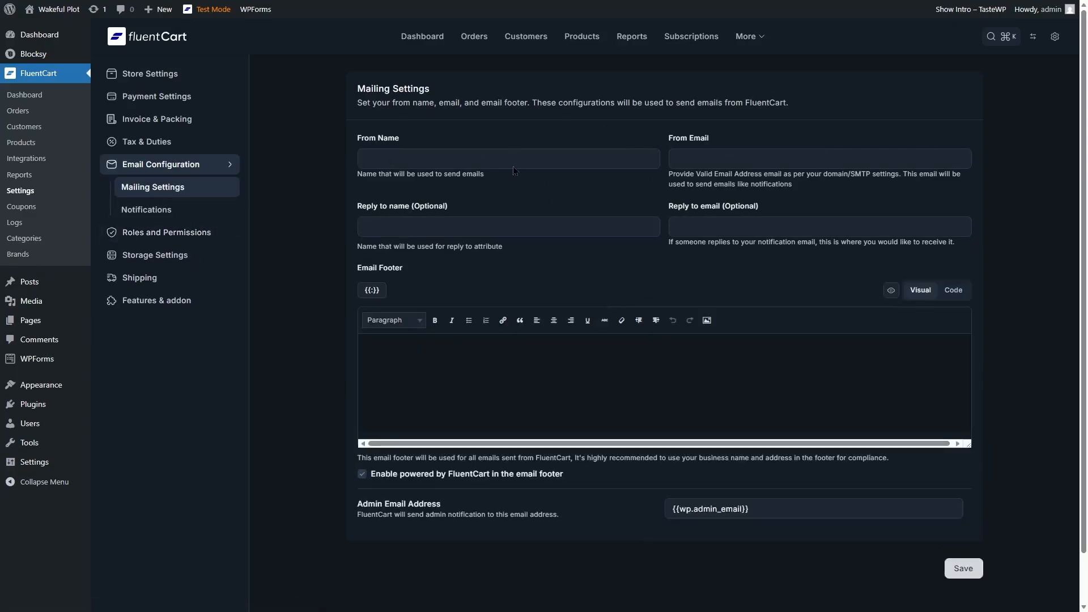
{"action": "left_click", "coordinate": [409, 159]}
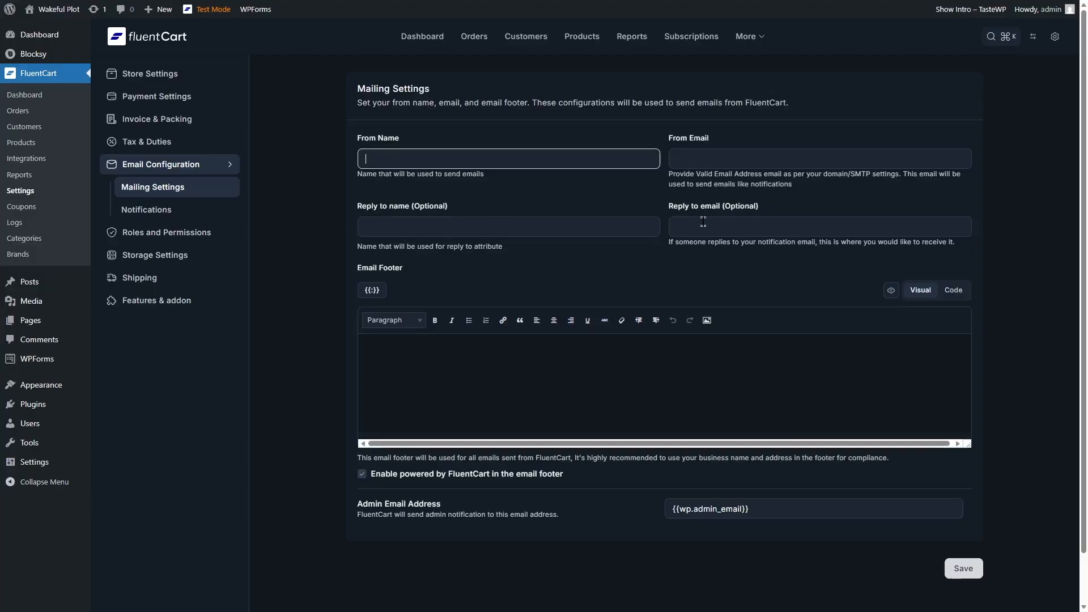
{"action": "left_click", "coordinate": [393, 267]}
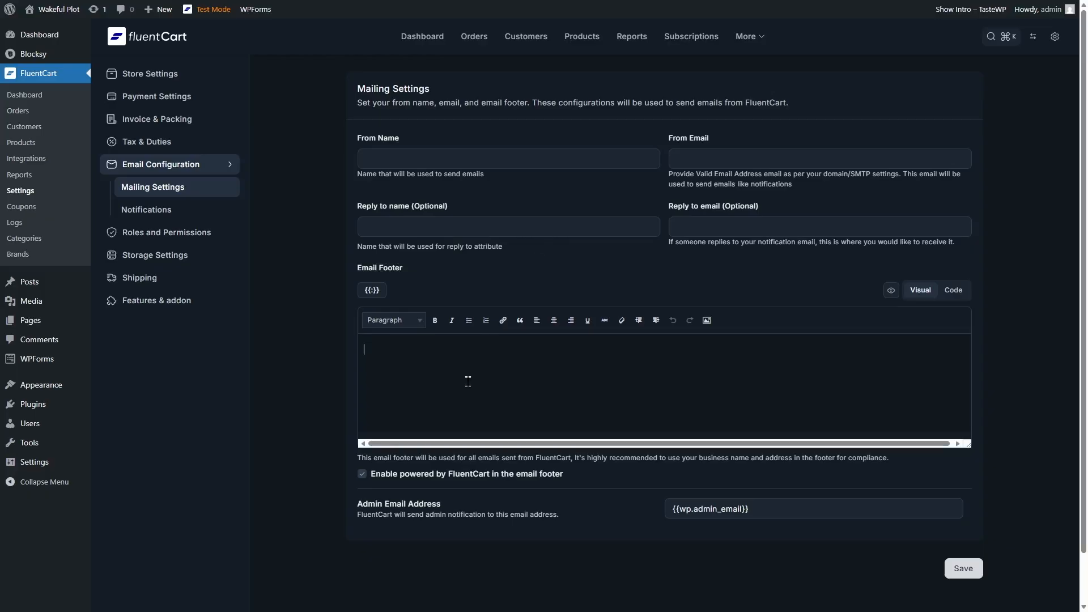
{"action": "left_click", "coordinate": [371, 291]}
{"action": "scroll", "coordinate": [558, 161], "scroll_direction": "down", "scroll_amount": 4}
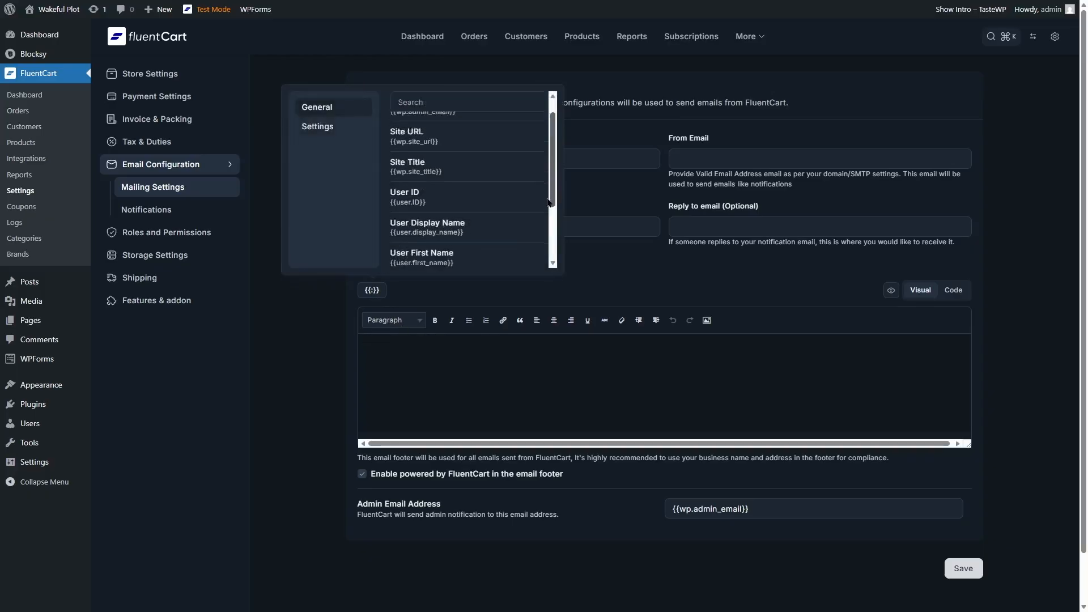
{"action": "left_click", "coordinate": [162, 215]}
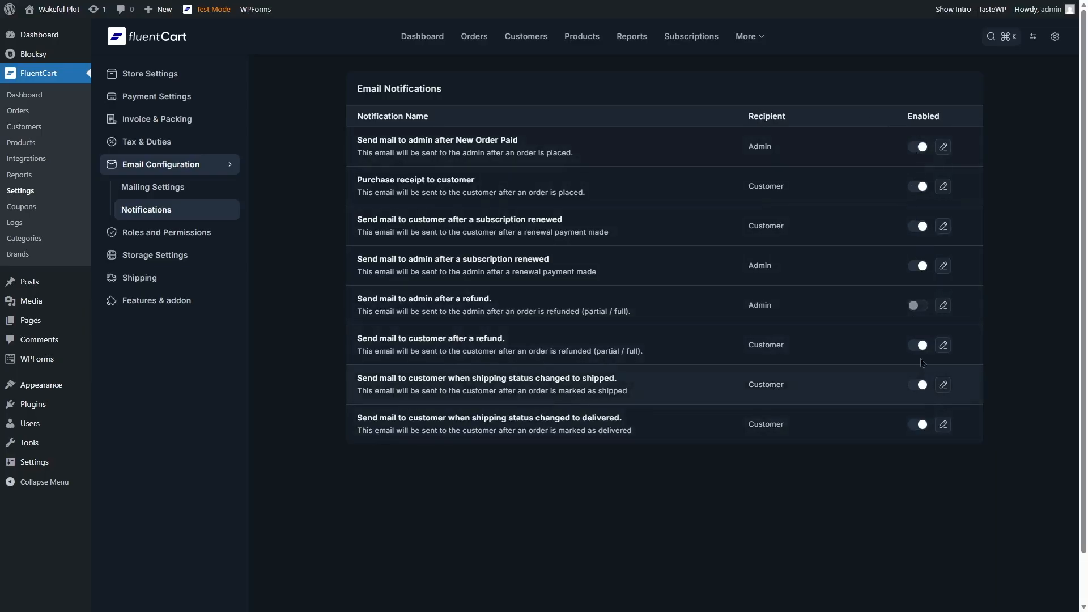
Step: View the Roles and Permissions, Storage Settings and Shipping Zones pages
{"action": "left_click", "coordinate": [173, 233]}
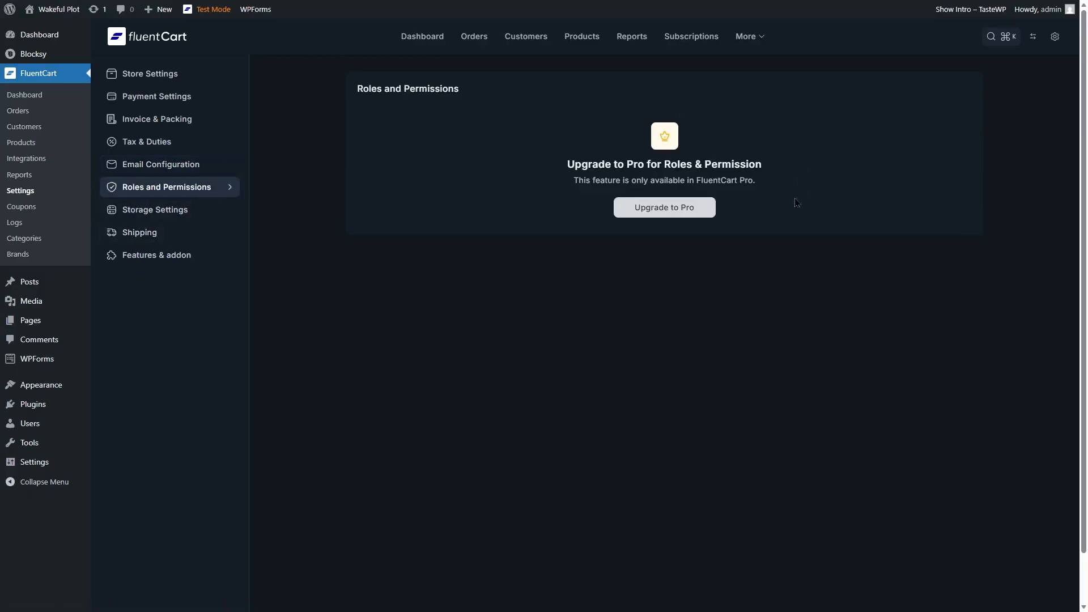
{"action": "left_click", "coordinate": [203, 217]}
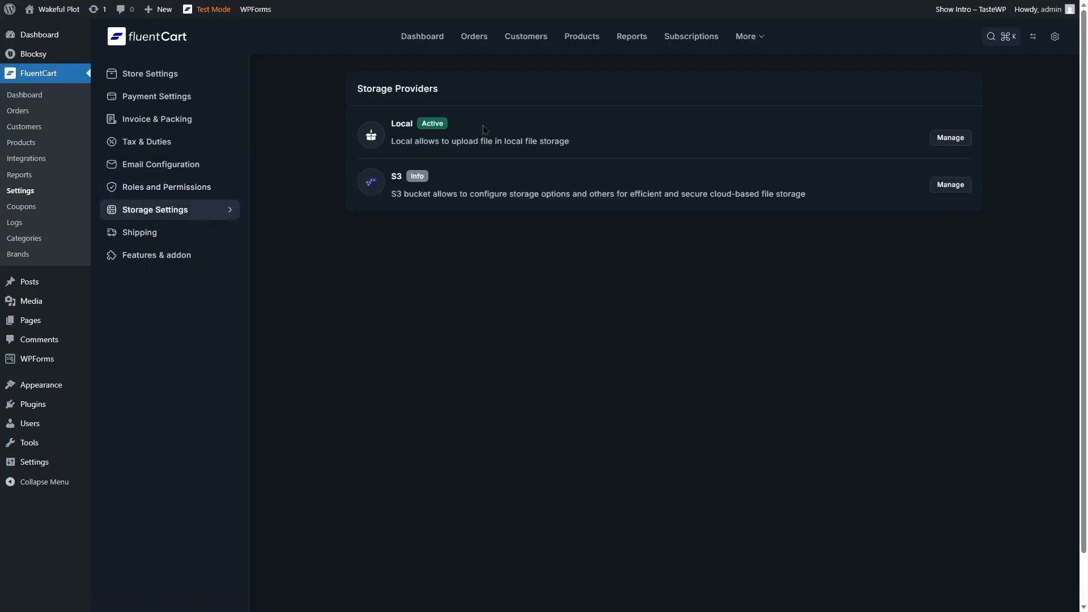
{"action": "left_click", "coordinate": [153, 232]}
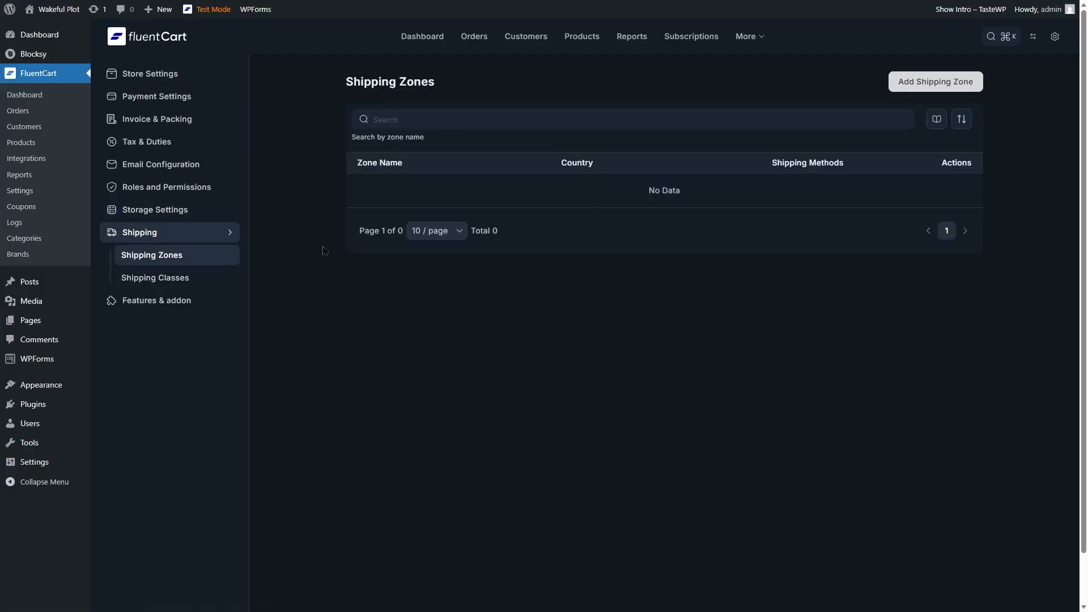
Step: View the Features & addon settings and examine the integration modules available for the store, from FluentCRM to FluentSupport
{"action": "left_click", "coordinate": [182, 302]}
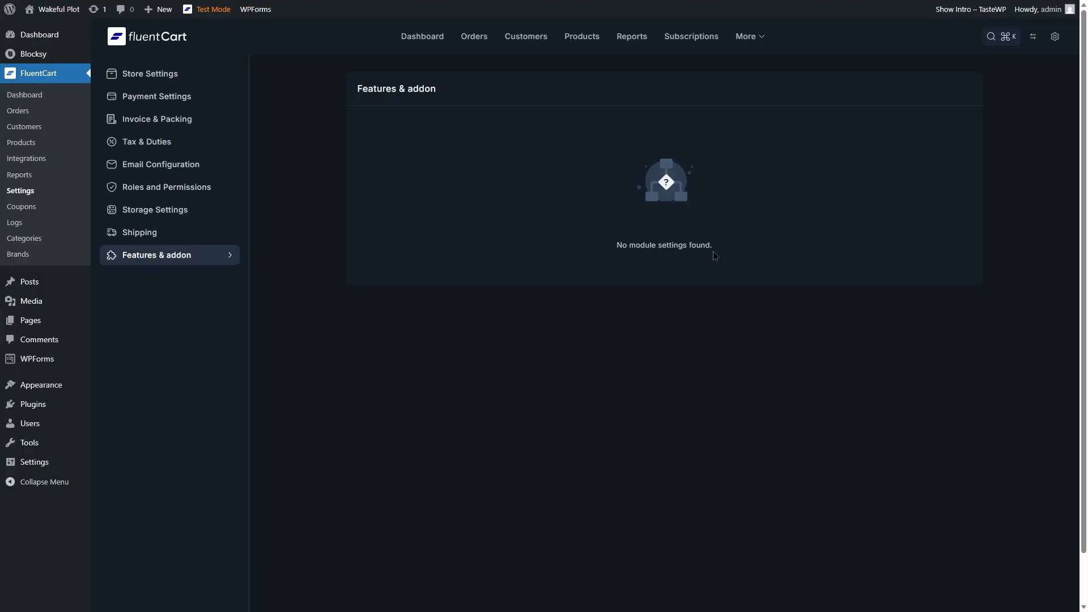
{"action": "left_click", "coordinate": [45, 163]}
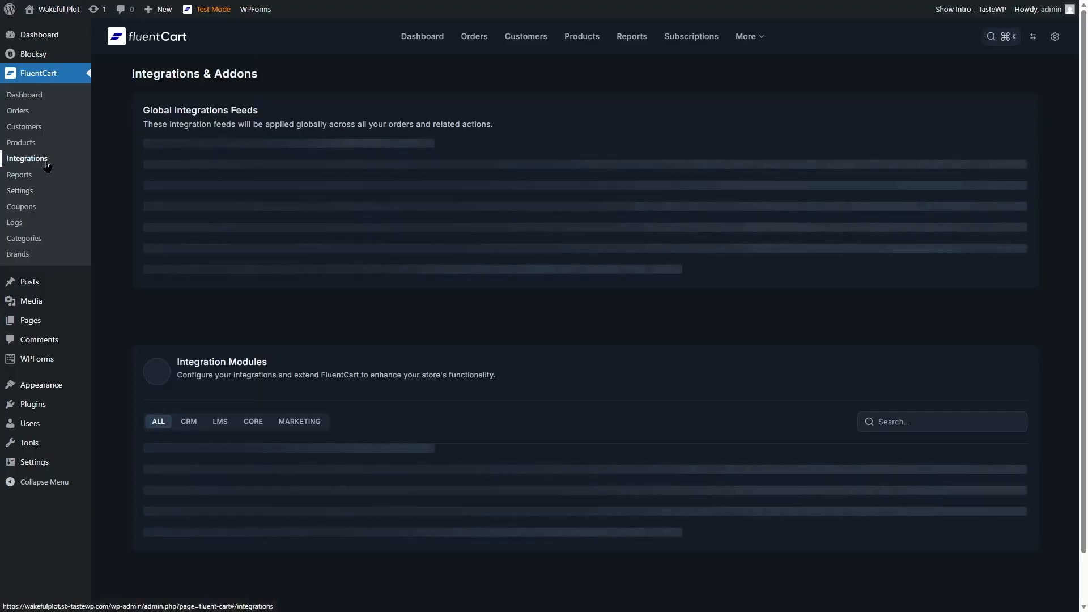
{"action": "left_click_drag", "start_coordinate": [1085, 156], "coordinate": [1086, 269]}
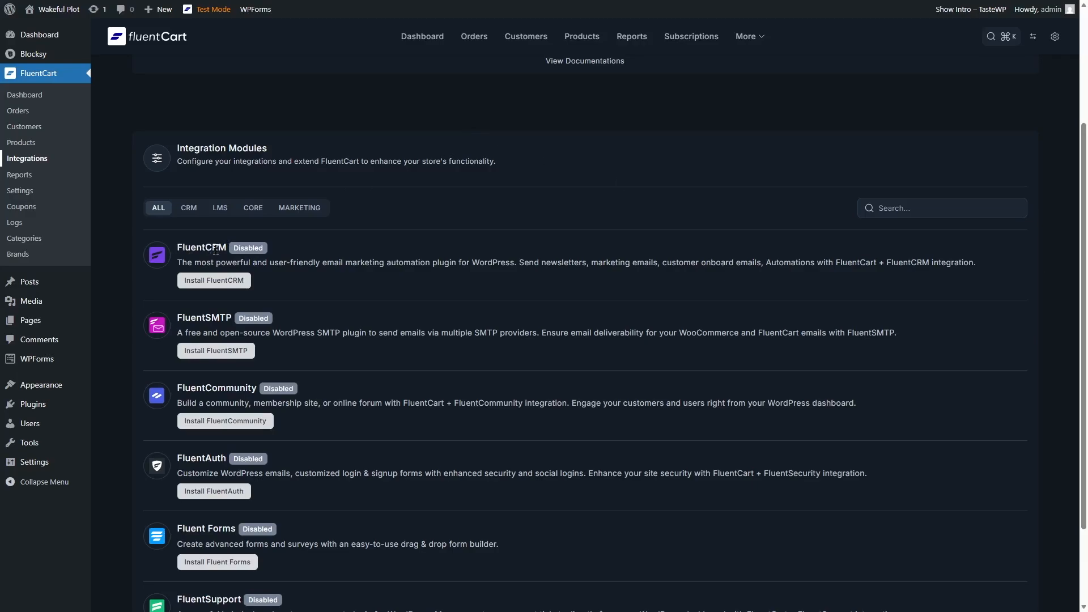
{"action": "scroll", "coordinate": [200, 250], "scroll_direction": "down", "scroll_amount": 1}
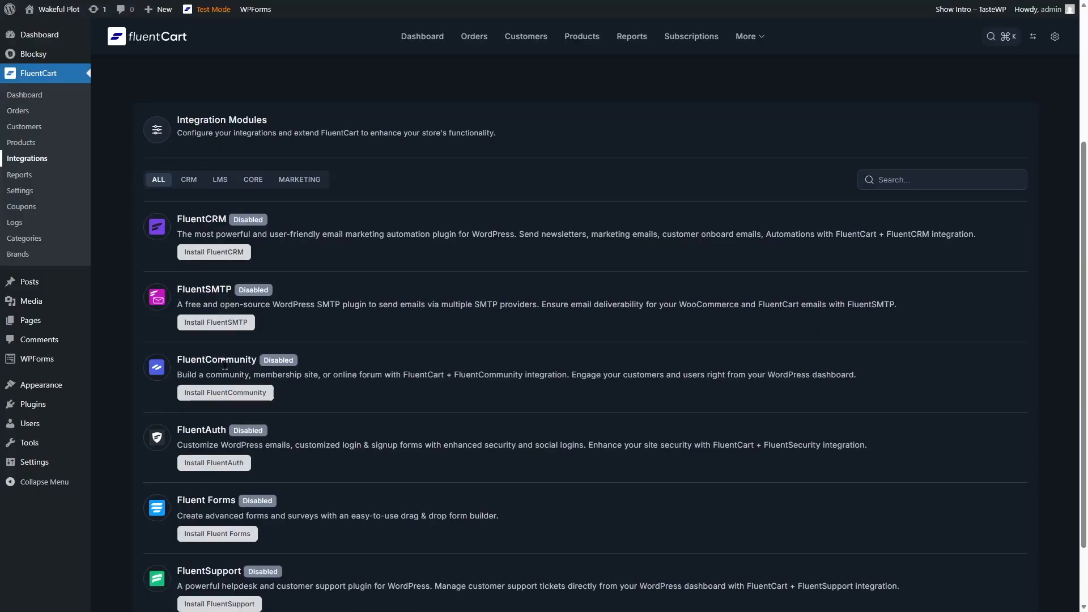
{"action": "scroll", "coordinate": [210, 396], "scroll_direction": "down", "scroll_amount": 2}
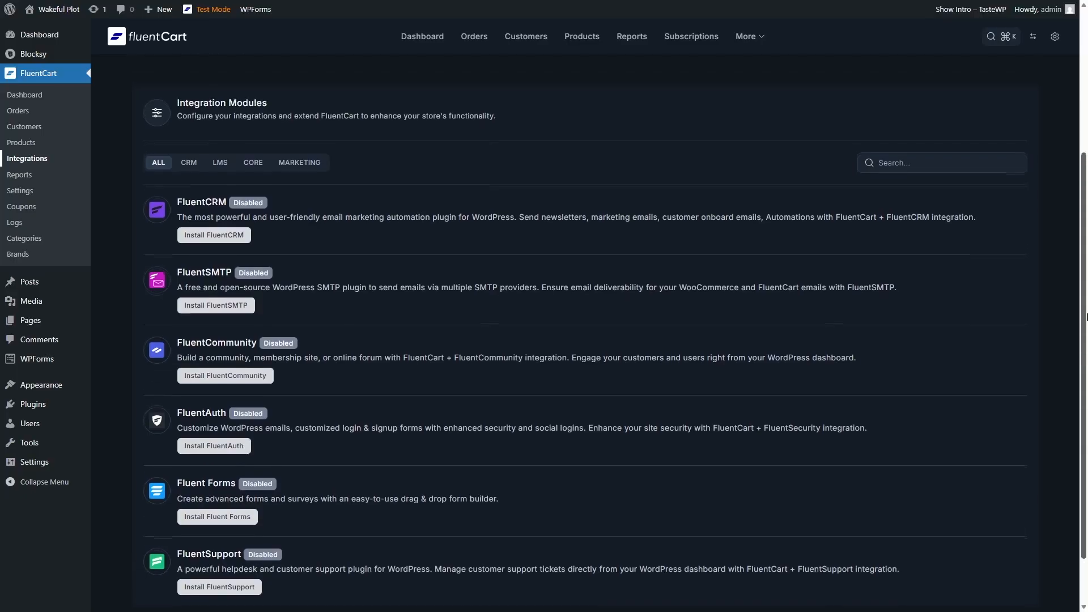
{"action": "left_click", "coordinate": [21, 190]}
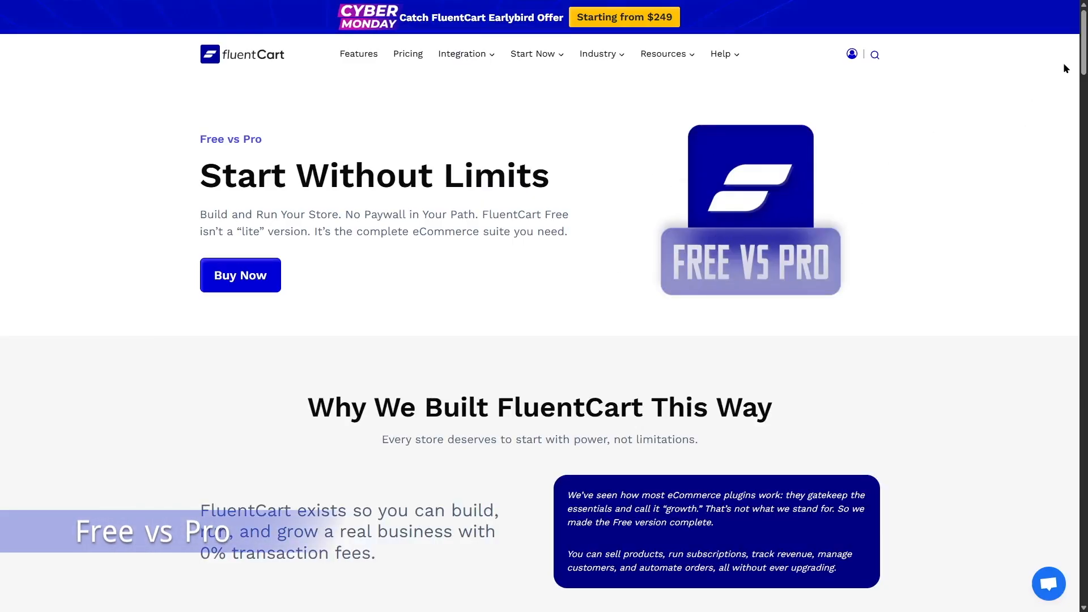
Step: On the FluentCart website's Free vs Pro page, review the summaries of the free plan and the Pro features
{"action": "scroll", "coordinate": [1062, 70], "scroll_direction": "down", "scroll_amount": 8}
{"action": "left_click_drag", "start_coordinate": [1087, 99], "coordinate": [1087, 103]}
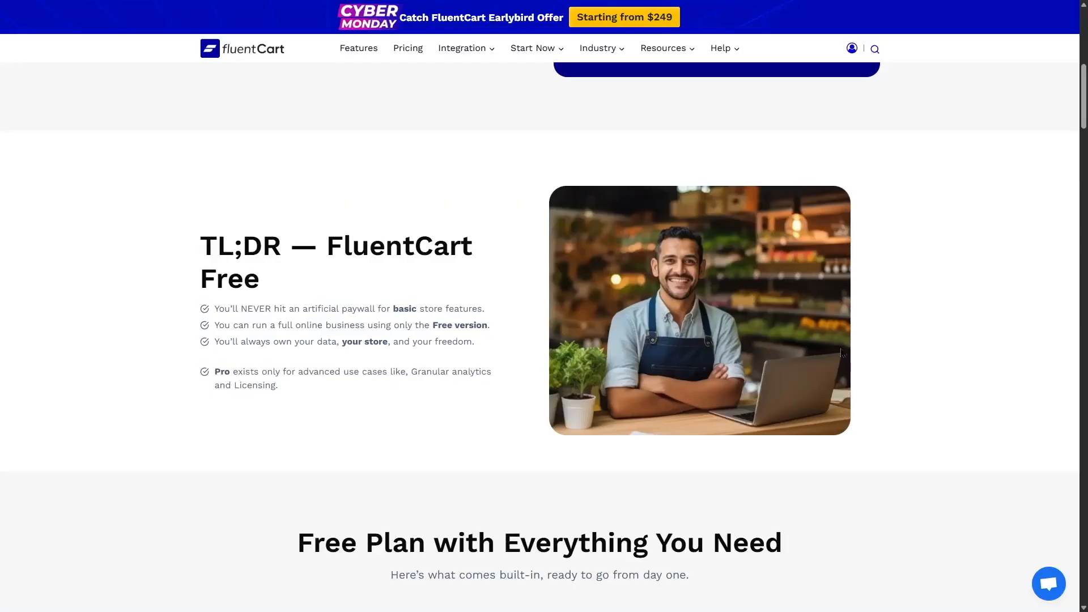
{"action": "scroll", "coordinate": [981, 131], "scroll_direction": "down", "scroll_amount": 6}
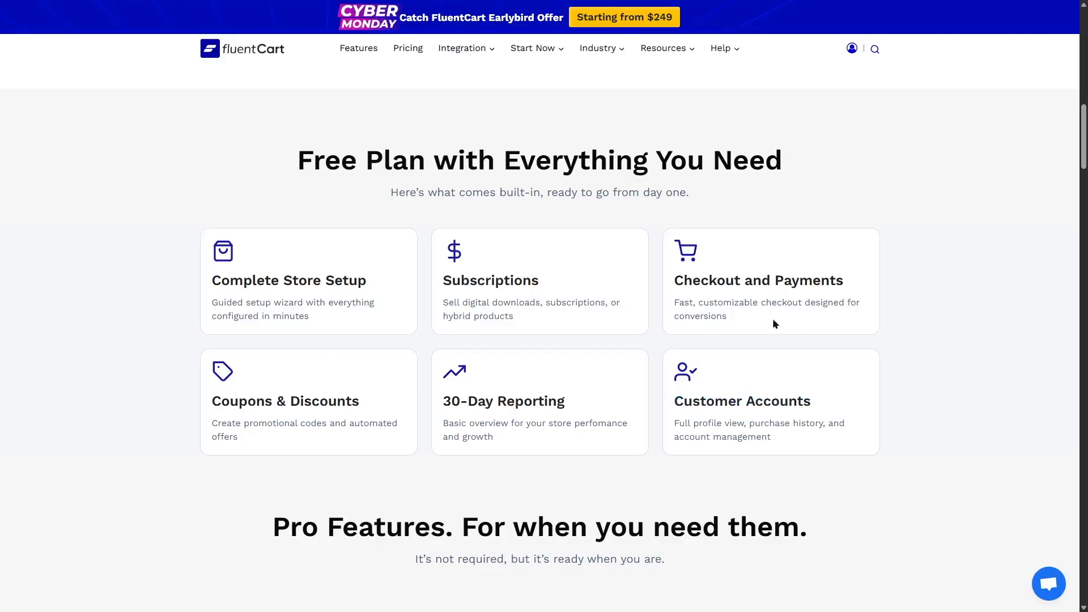
{"action": "scroll", "coordinate": [996, 246], "scroll_direction": "down", "scroll_amount": 5}
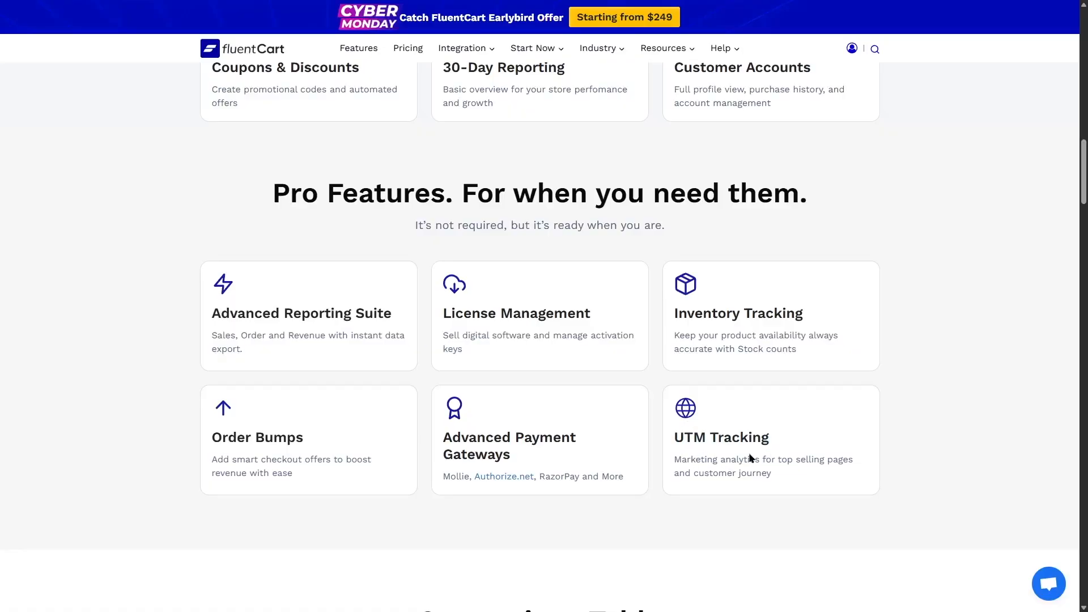
Step: Examine the Free and Pro comparison table from Product Handling through Developer / Advanced Tools, and return to the page start
{"action": "scroll", "coordinate": [1072, 246], "scroll_direction": "down", "scroll_amount": 9}
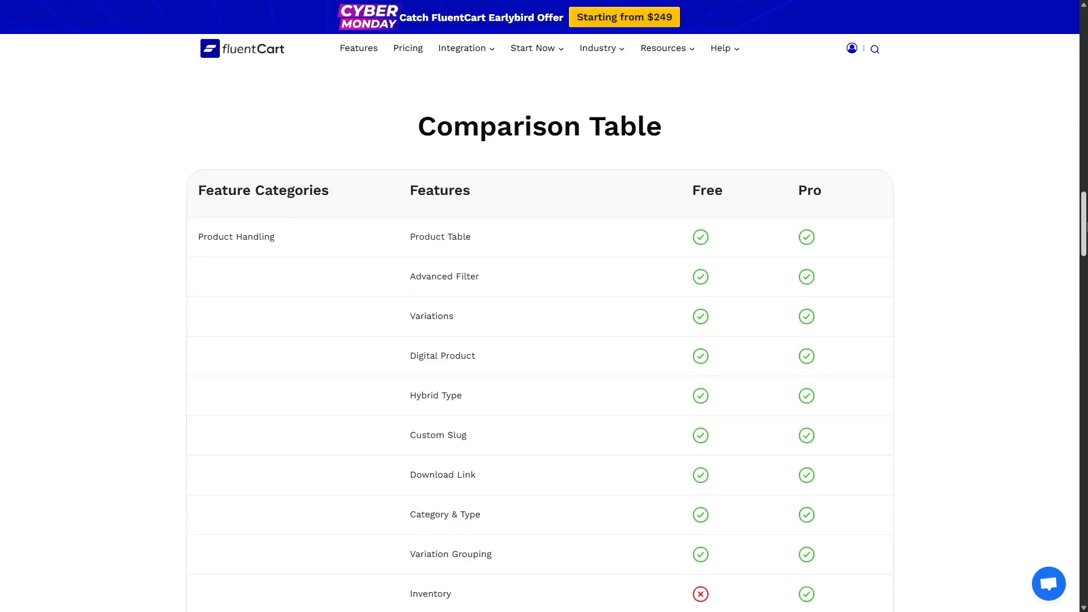
{"action": "scroll", "coordinate": [924, 246], "scroll_direction": "down", "scroll_amount": 5}
{"action": "scroll", "coordinate": [444, 400], "scroll_direction": "up", "scroll_amount": 1}
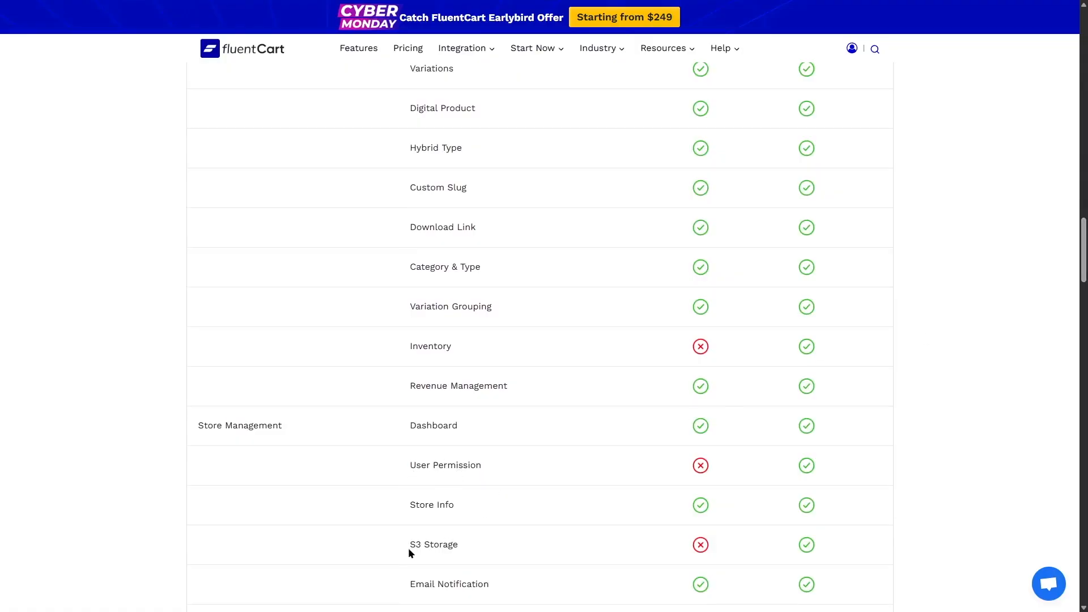
{"action": "scroll", "coordinate": [412, 257], "scroll_direction": "down", "scroll_amount": 10}
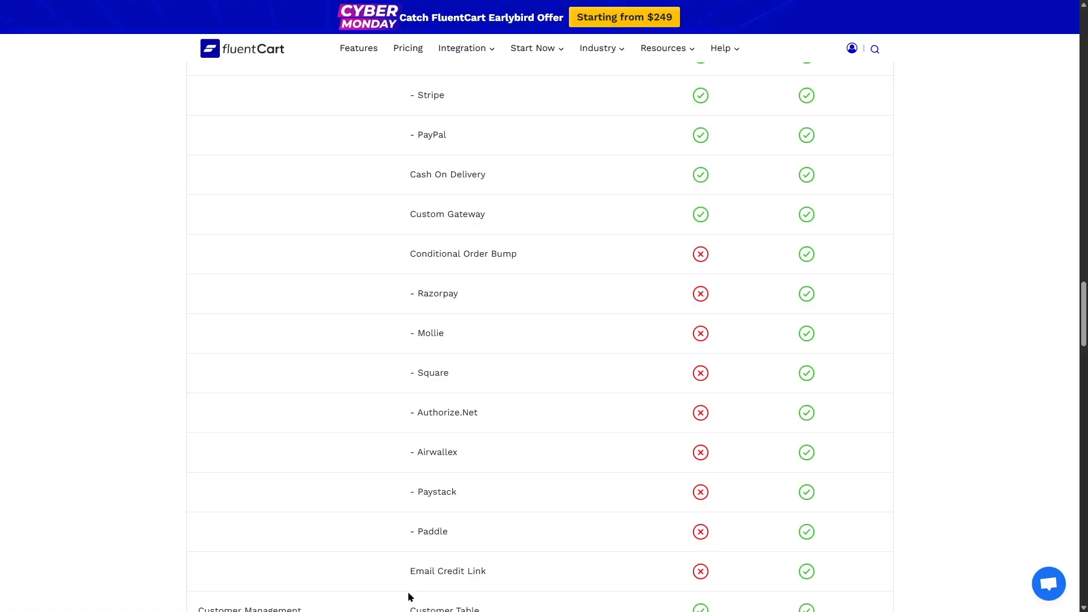
{"action": "left_click_drag", "start_coordinate": [1086, 341], "coordinate": [1087, 414]}
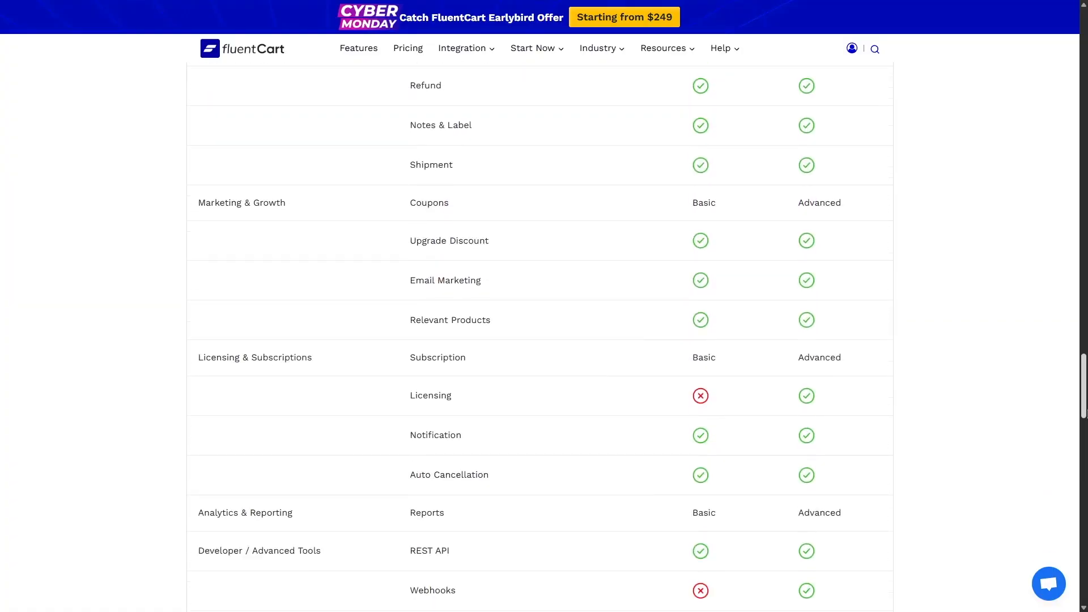
{"action": "left_click_drag", "start_coordinate": [1087, 368], "coordinate": [1073, 210]}
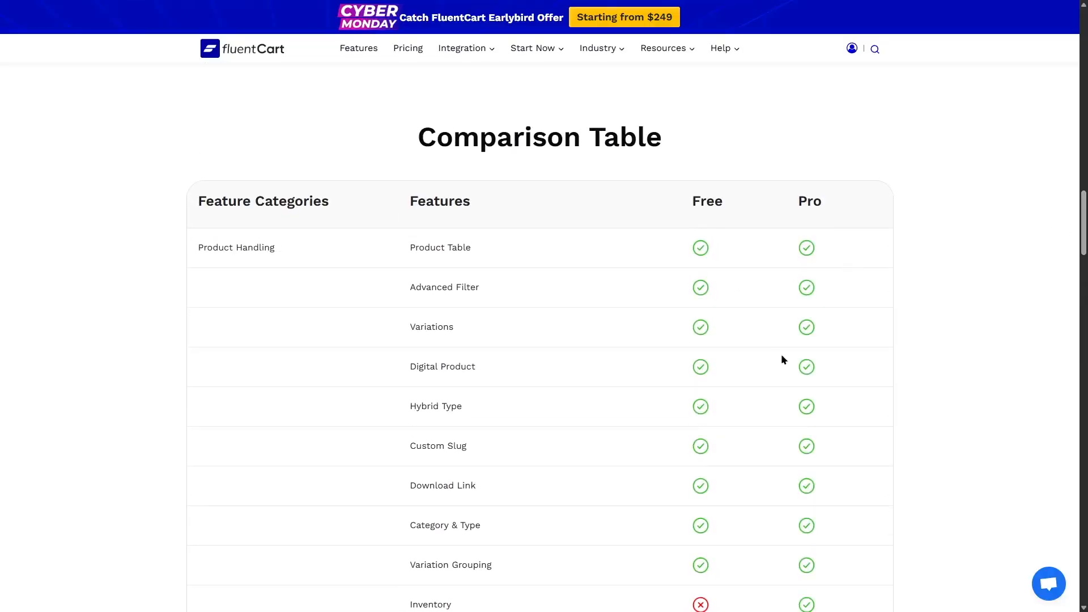
{"action": "left_click_drag", "start_coordinate": [1084, 225], "coordinate": [1077, 14]}
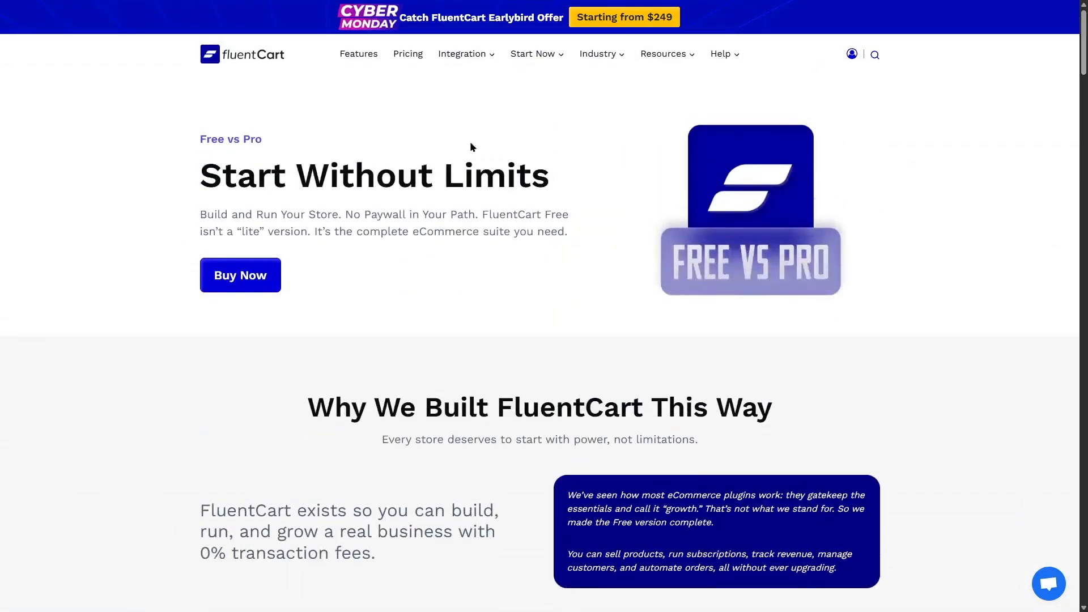
Step: Compare the Annual and Lifetime prices of the site licenses on the Pricing page, including the 50 Sites License payment options
{"action": "left_click", "coordinate": [406, 53]}
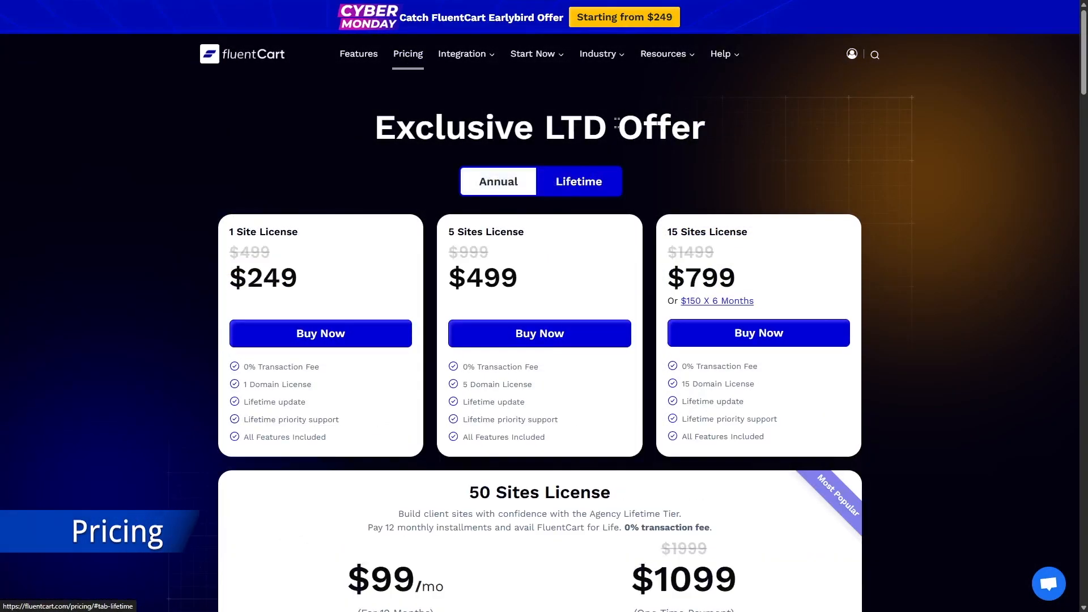
{"action": "left_click", "coordinate": [510, 183]}
{"action": "left_click", "coordinate": [582, 185]}
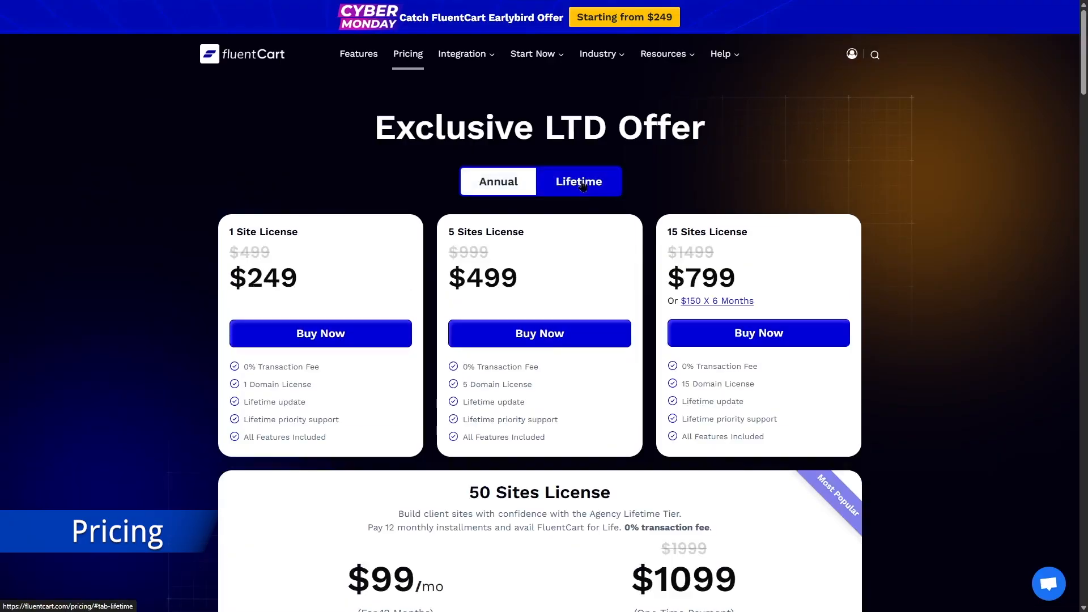
{"action": "left_click", "coordinate": [493, 193]}
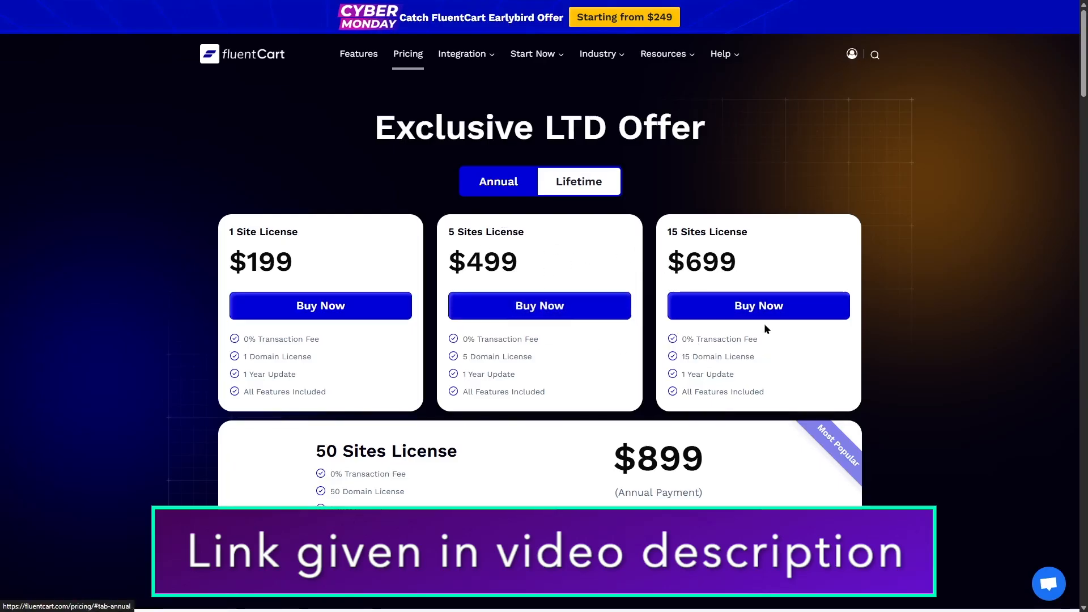
{"action": "left_click", "coordinate": [574, 186]}
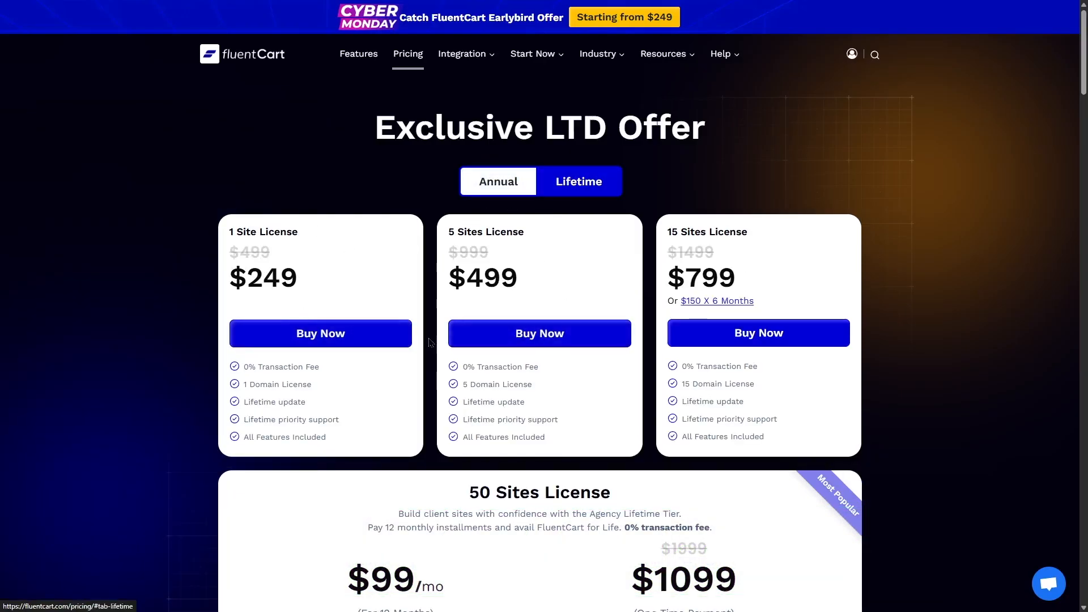
{"action": "left_click", "coordinate": [529, 186]}
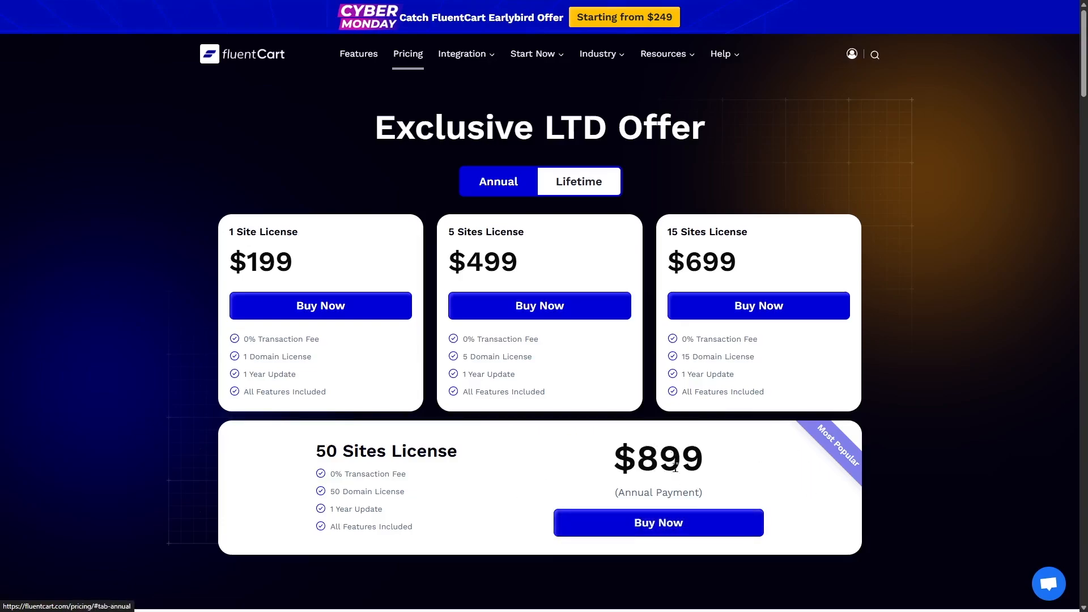
{"action": "left_click", "coordinate": [563, 178]}
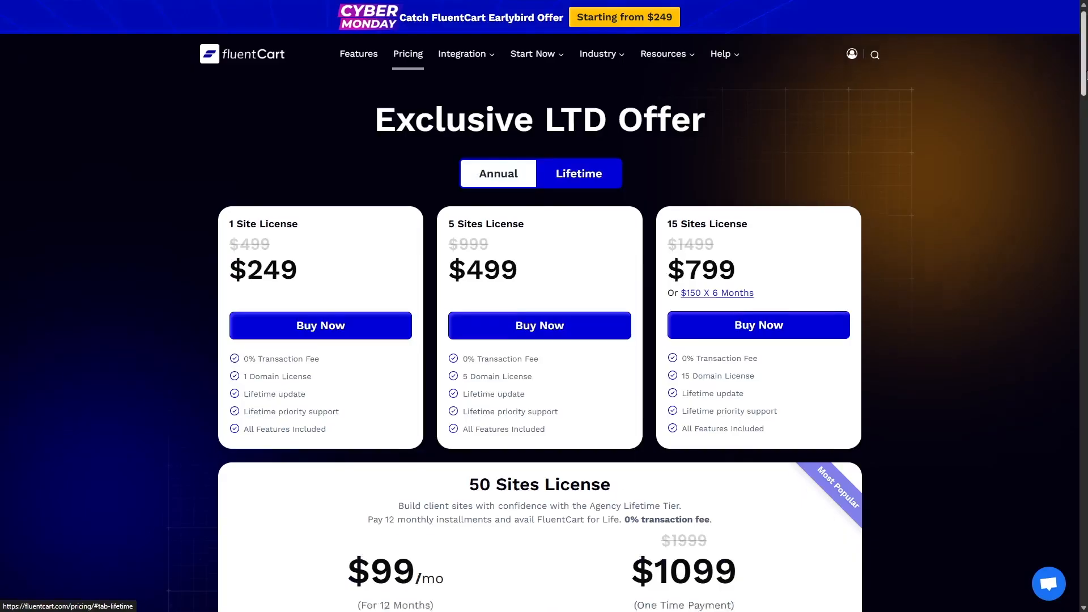
{"action": "scroll", "coordinate": [675, 345], "scroll_direction": "down", "scroll_amount": 3}
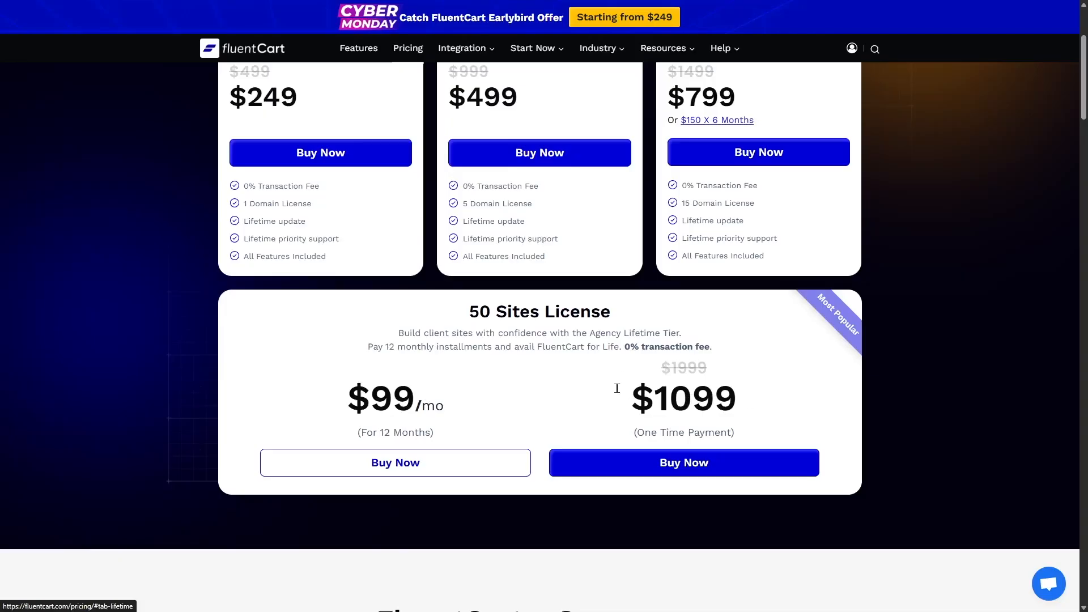
{"action": "scroll", "coordinate": [446, 349], "scroll_direction": "up", "scroll_amount": 3}
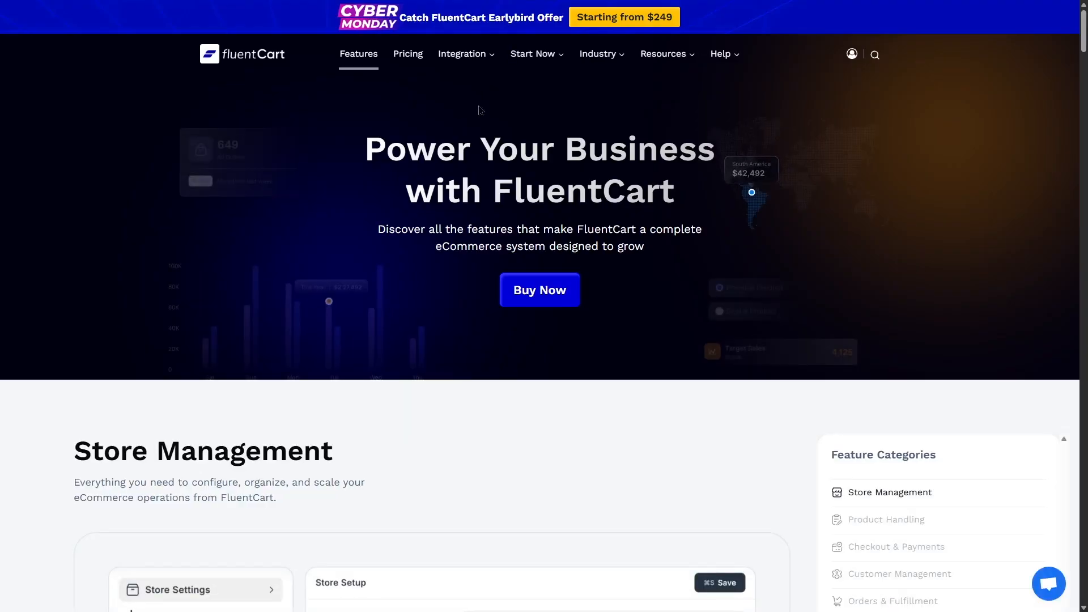
Step: Examine the Store Management section and feature categories on the FluentCart Features page
{"action": "scroll", "coordinate": [1084, 55], "scroll_direction": "down", "scroll_amount": 5}
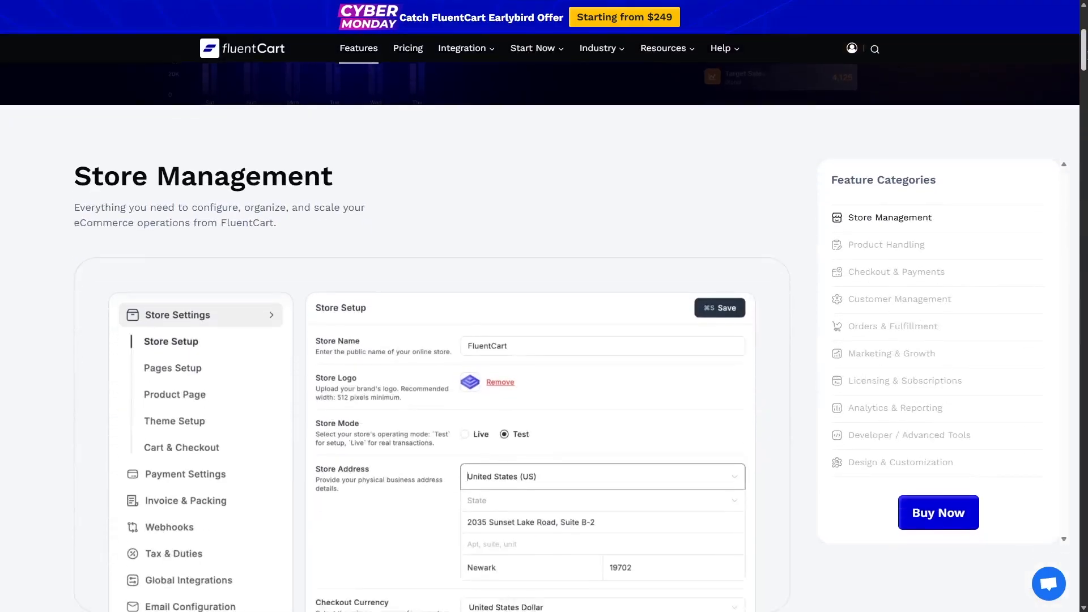